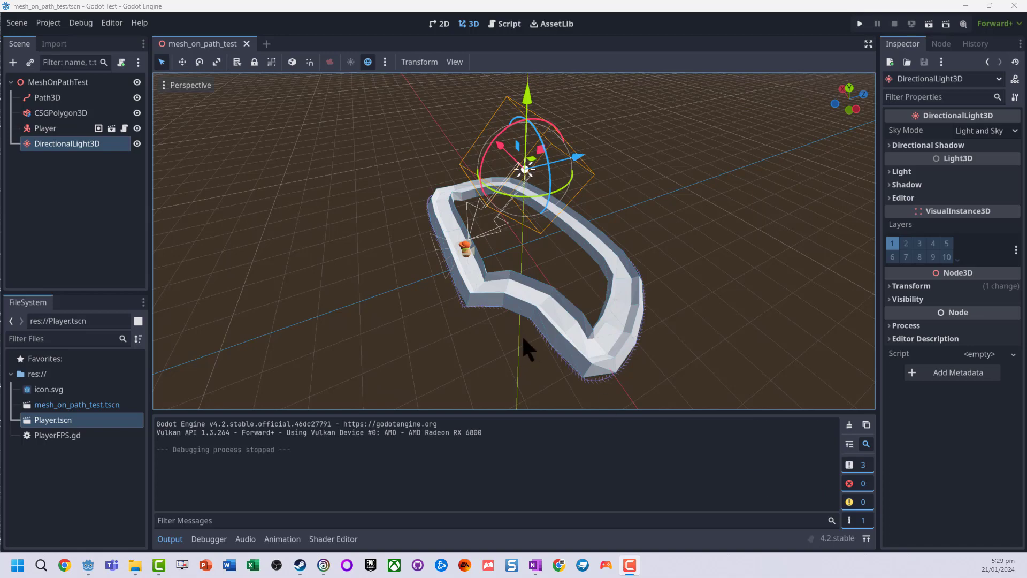
Inspect the Player and track, then test-run the game with F5 and stop it
{"action": "middle_click_drag", "start_coordinate": [519, 312], "coordinate": [459, 231]}
{"action": "left_click", "coordinate": [458, 228]}
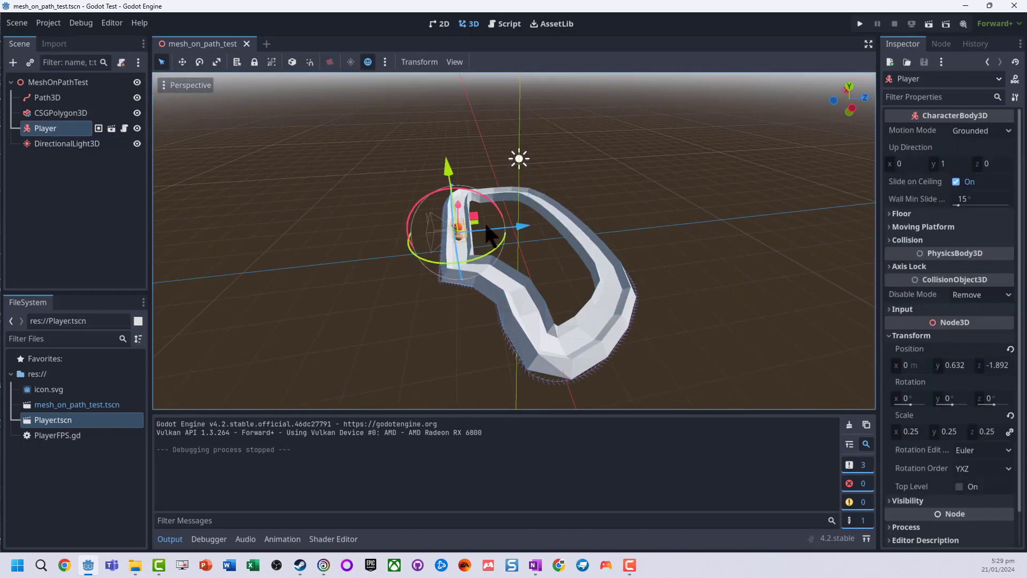
{"action": "scroll", "coordinate": [523, 274], "scroll_direction": "up", "scroll_amount": 8}
{"action": "left_click", "coordinate": [267, 280]}
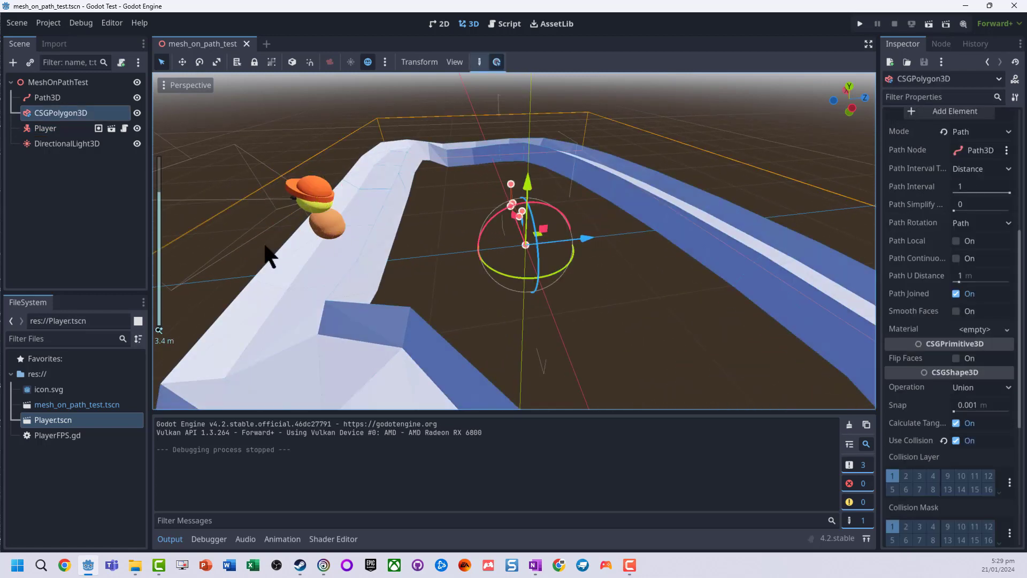
{"action": "scroll", "coordinate": [366, 306], "scroll_direction": "down", "scroll_amount": 6}
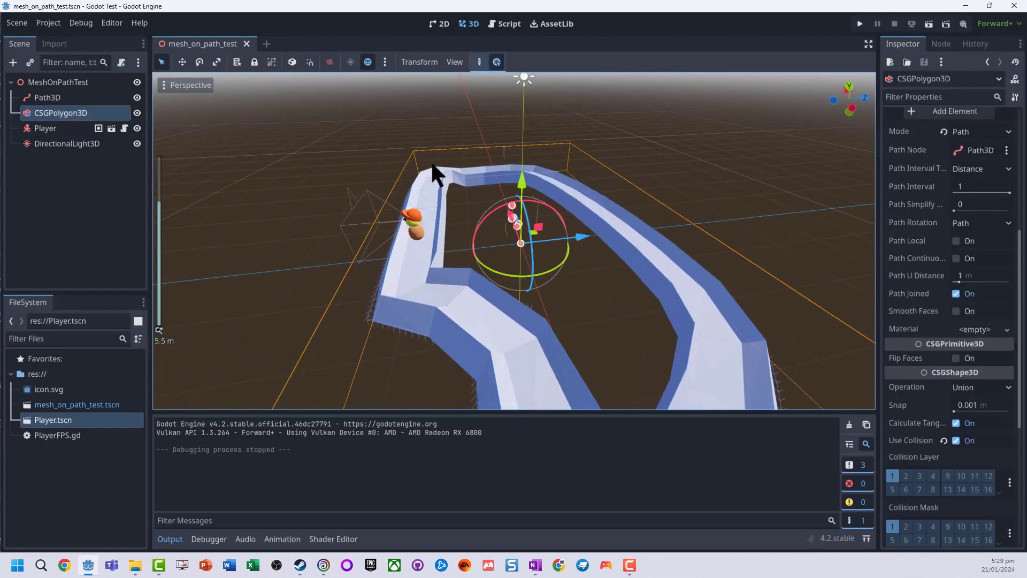
{"action": "key", "text": "F5"}
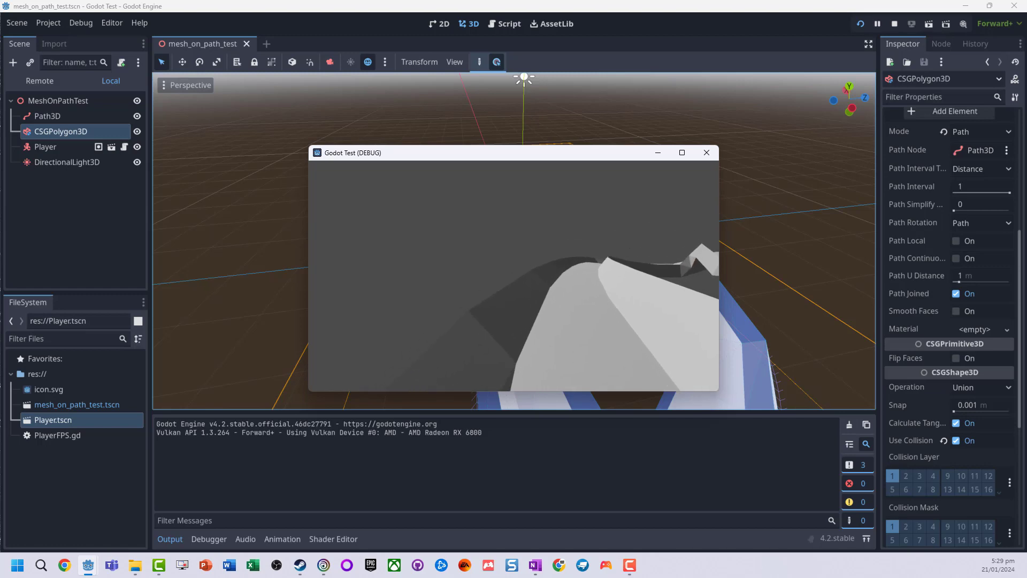
{"action": "key", "text": "Escape"}
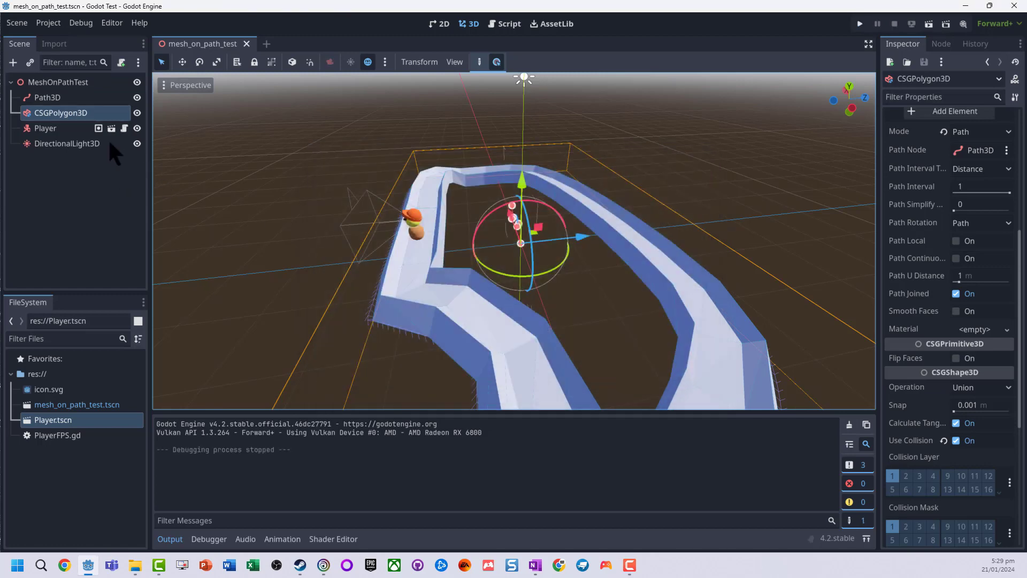
Delete the Path3D and CSGPolygon3D nodes, confirming the deletion
{"action": "left_click", "coordinate": [47, 98], "text": "ctrl"}
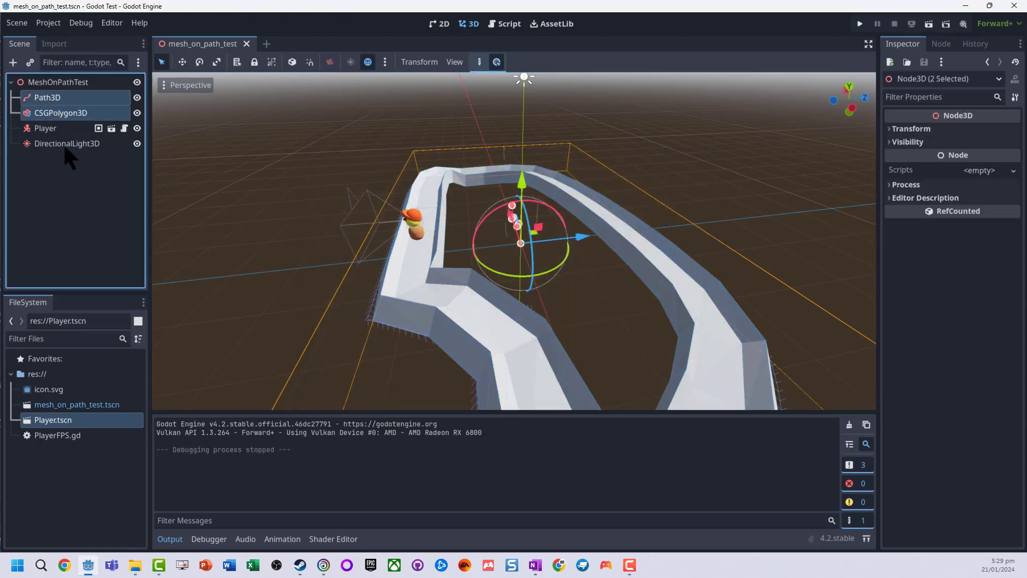
{"action": "key", "text": "Delete"}
{"action": "key", "text": "Return"}
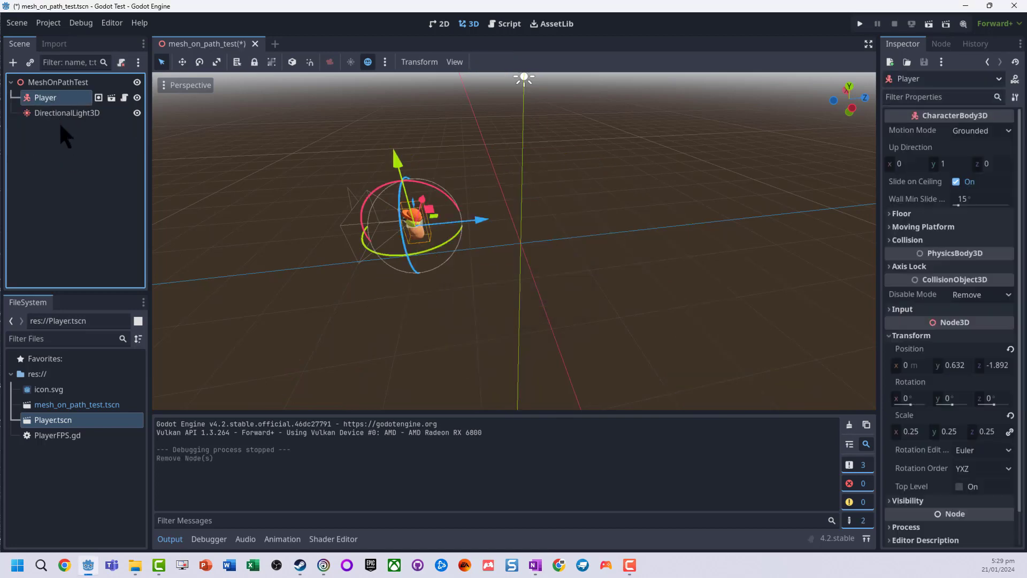
Hide the Player node in the scene with its visibility toggle
{"action": "double_click", "coordinate": [60, 113]}
{"action": "scroll", "coordinate": [167, 157], "scroll_direction": "down", "scroll_amount": 3}
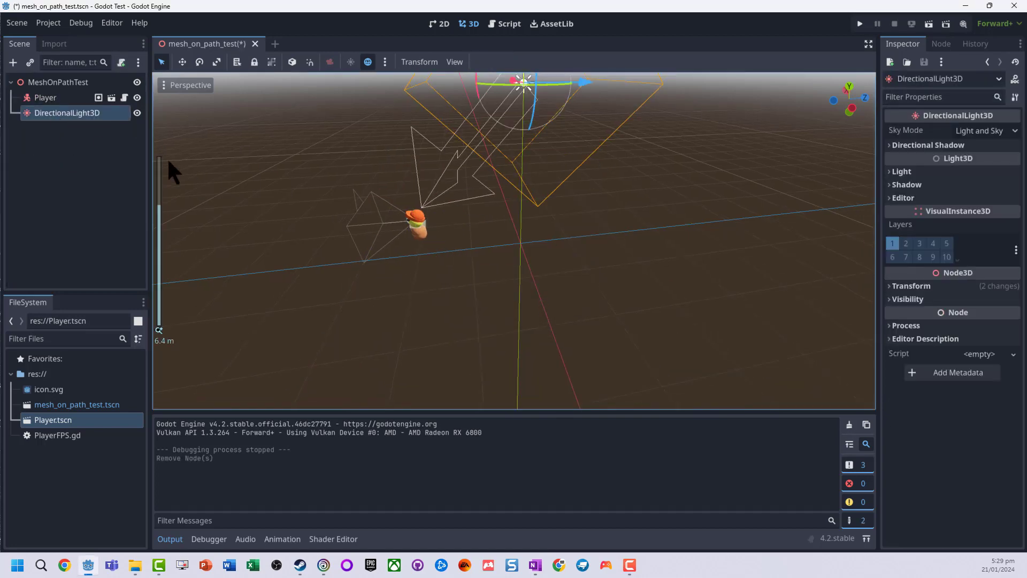
{"action": "double_click", "coordinate": [45, 98]}
{"action": "left_click", "coordinate": [137, 98]}
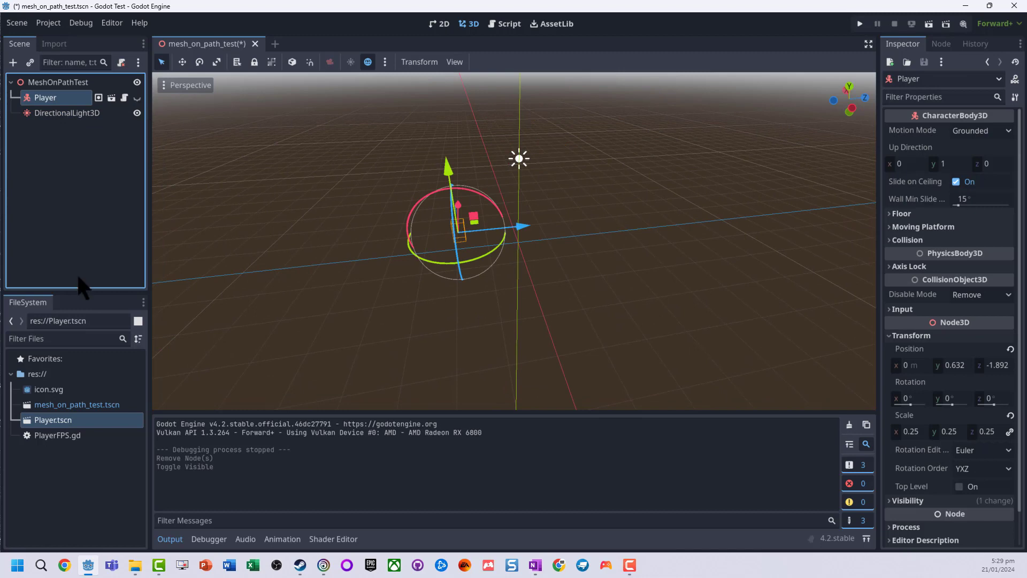
{"action": "left_click", "coordinate": [72, 201]}
Add a Path3D child under MeshOnPathTest by searching 'path' in the node creation window
{"action": "left_click", "coordinate": [49, 83]}
{"action": "right_click", "coordinate": [49, 85]}
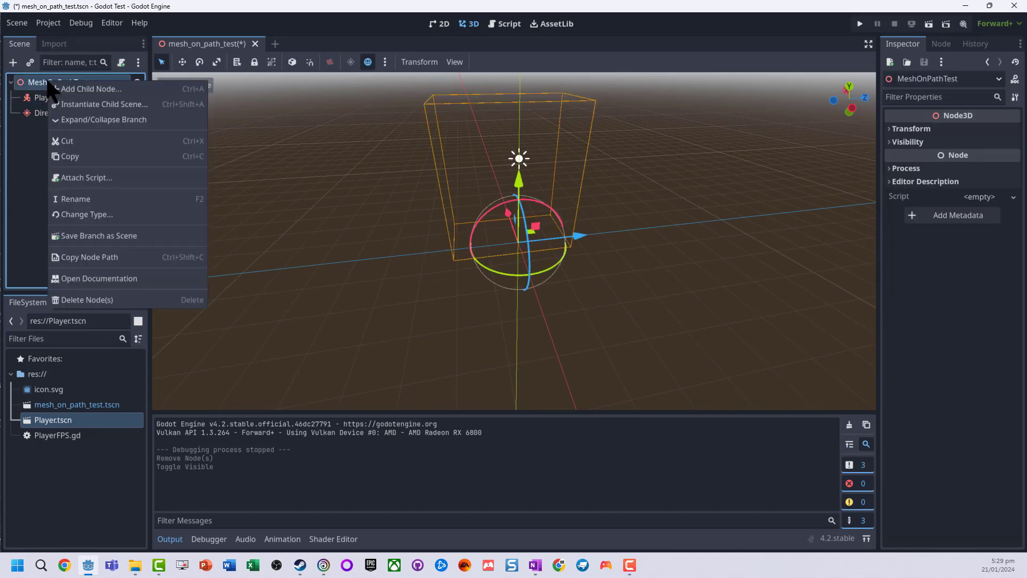
{"action": "left_click", "coordinate": [81, 89]}
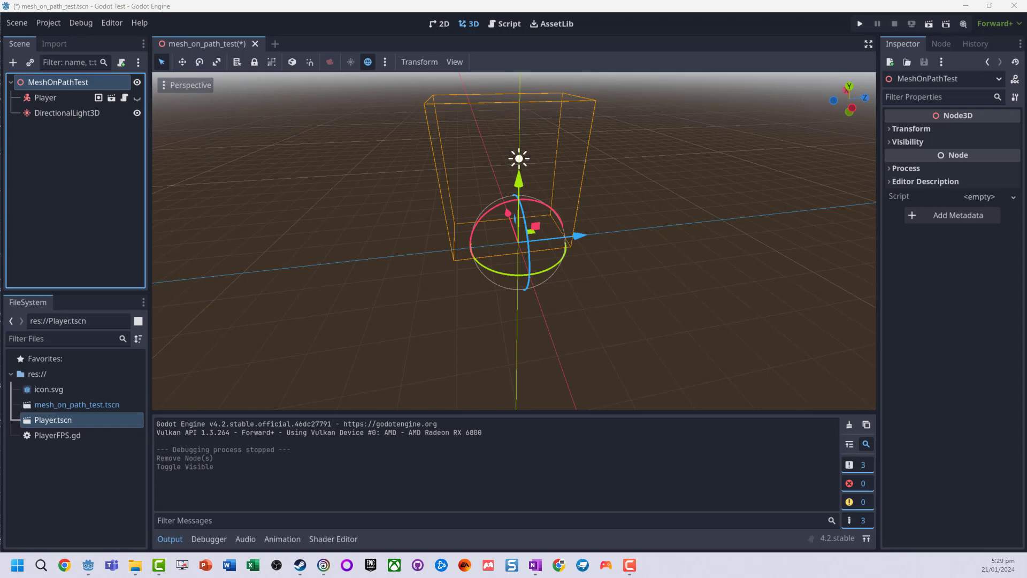
{"action": "left_click_drag", "start_coordinate": [374, 166], "coordinate": [298, 202]}
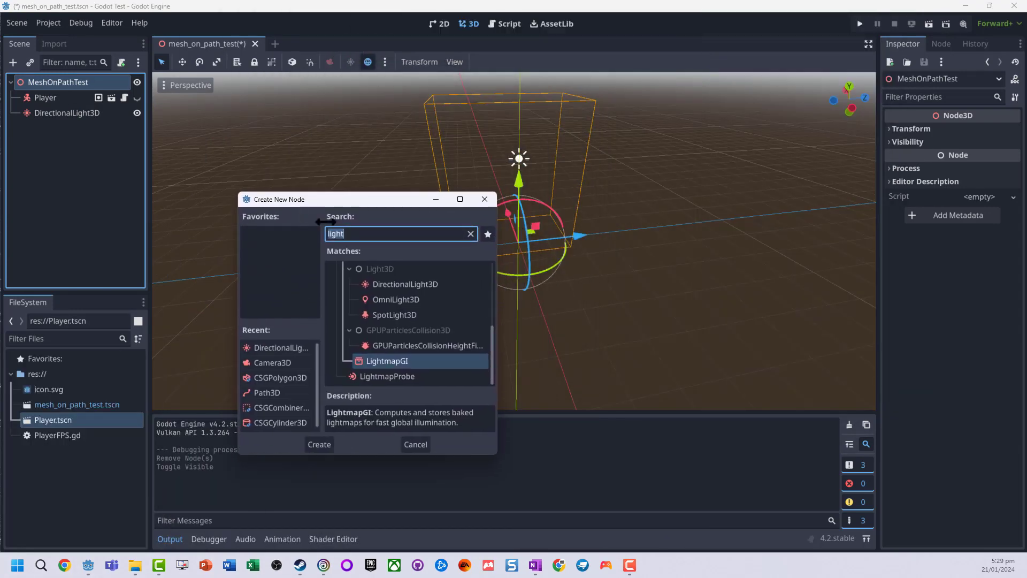
{"action": "key", "text": "ctrl+a"}
{"action": "type", "text": "pa"}
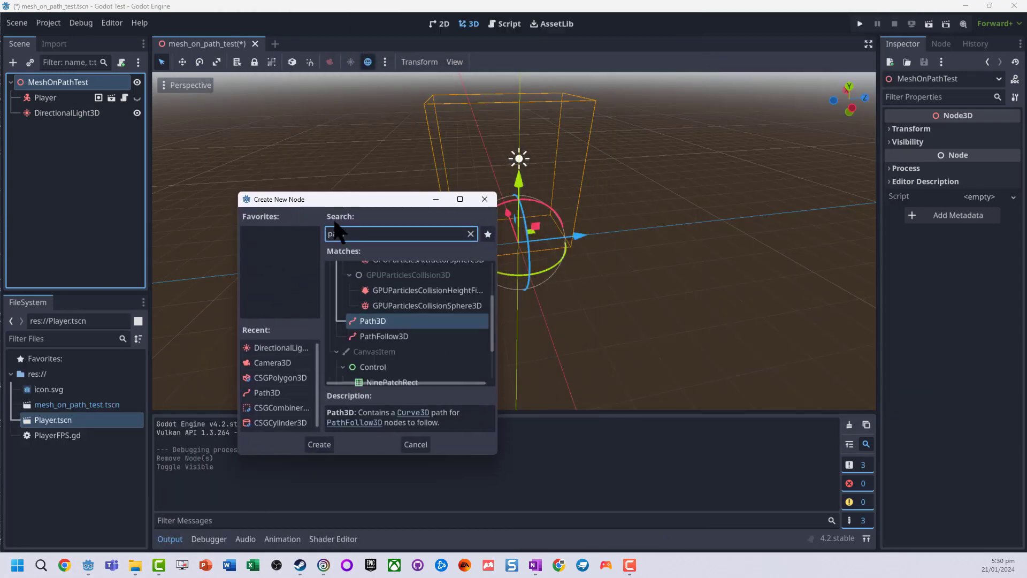
{"action": "type", "text": "th"}
{"action": "double_click", "coordinate": [367, 321]}
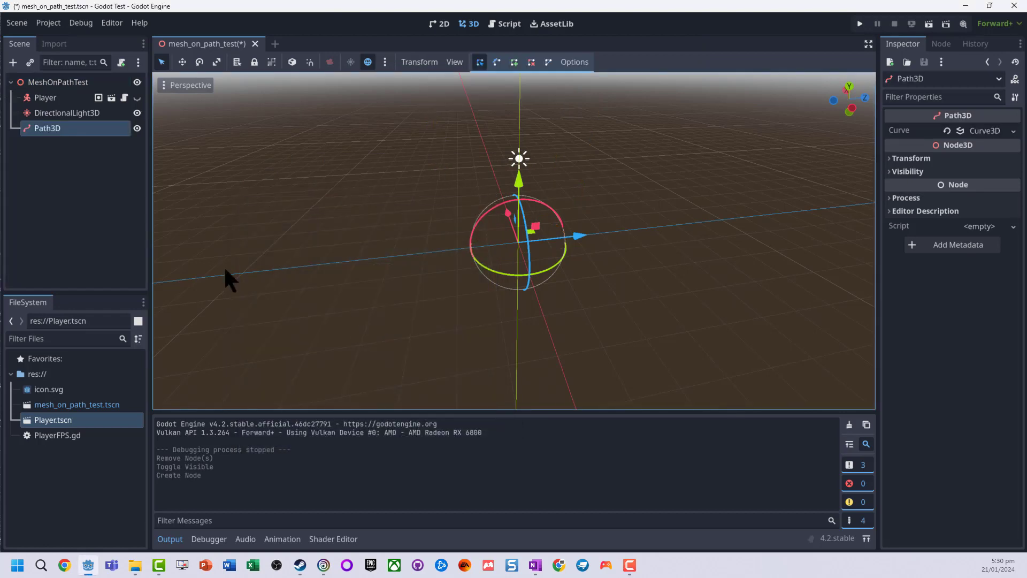
Set the viewport to a straight top-down orthogonal view
{"action": "left_click", "coordinate": [849, 85]}
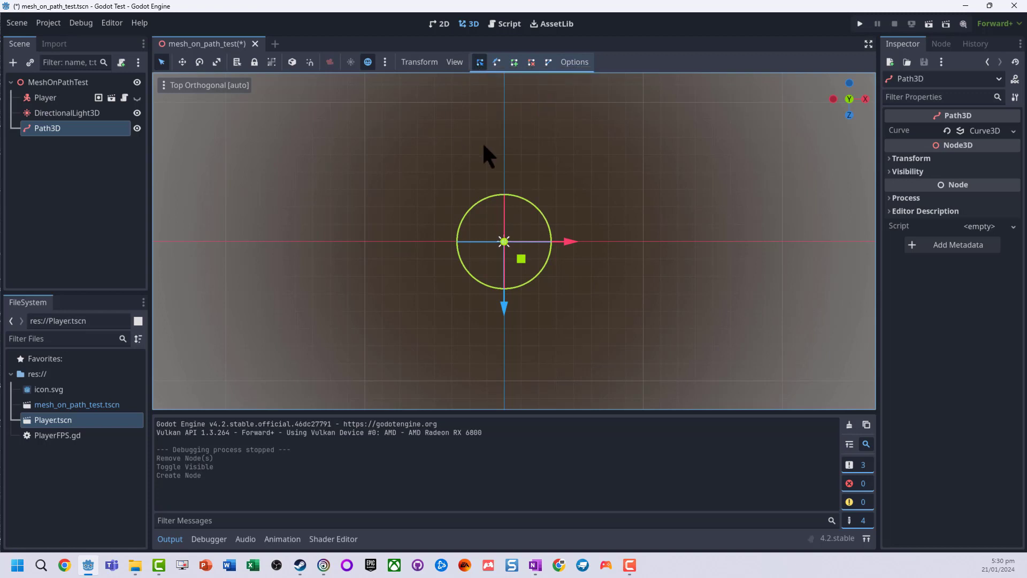
{"action": "left_click_drag", "start_coordinate": [858, 102], "coordinate": [513, 287]}
{"action": "left_click", "coordinate": [851, 93]}
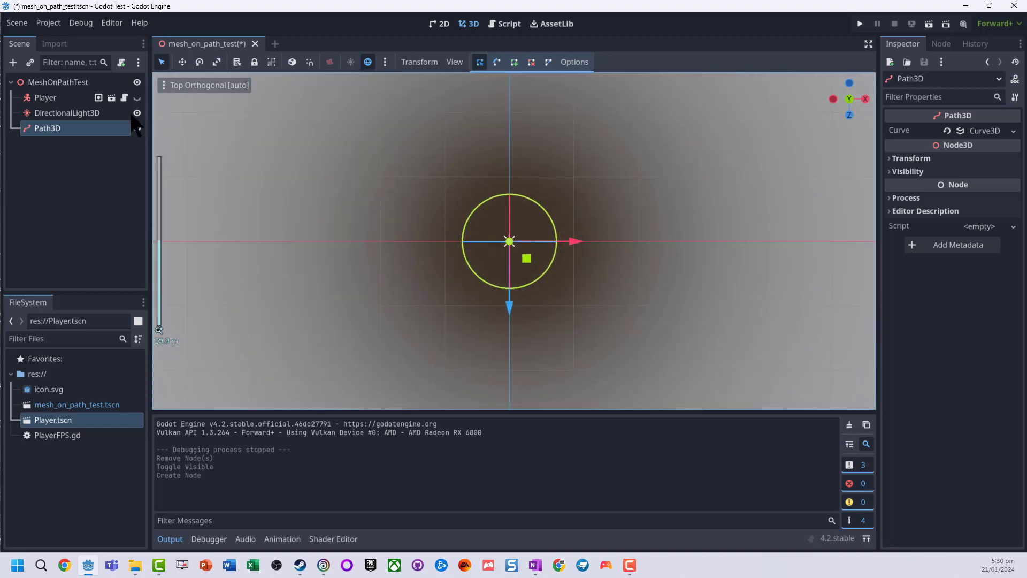
Hide the DirectionalLight3D and select it in the Scene dock
{"action": "left_click", "coordinate": [137, 113]}
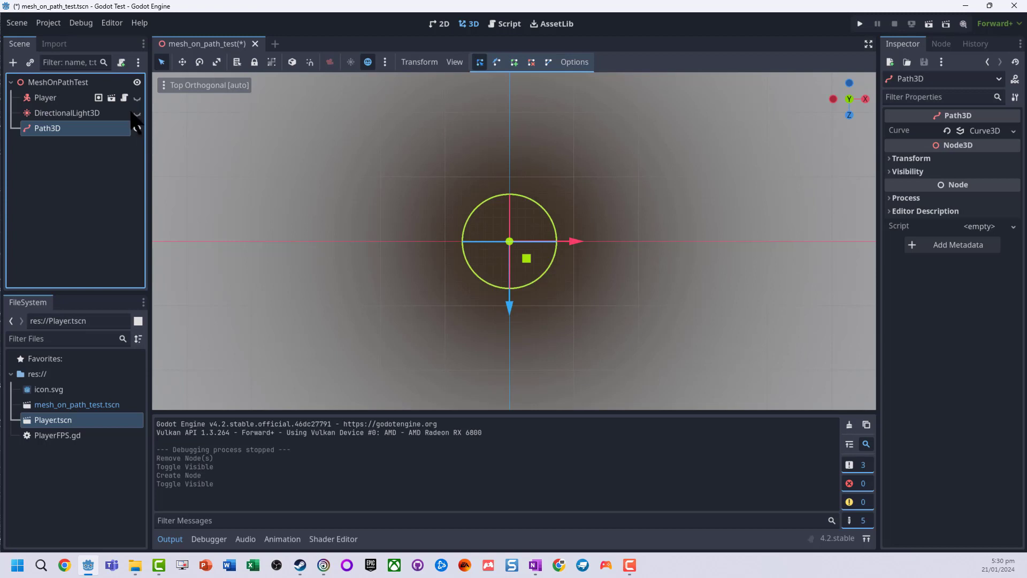
{"action": "scroll", "coordinate": [474, 218], "scroll_direction": "up", "scroll_amount": 3}
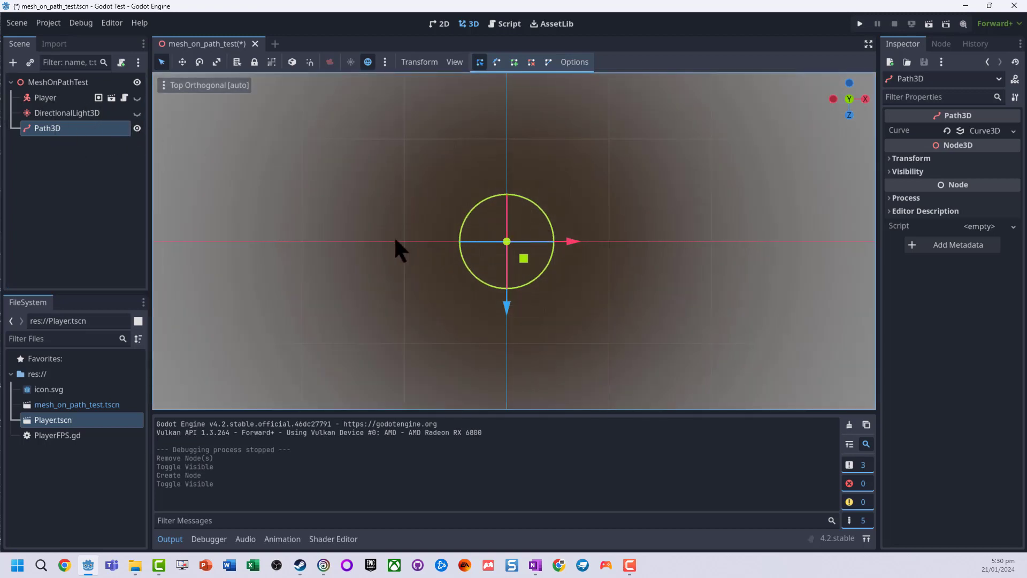
{"action": "left_click", "coordinate": [73, 114]}
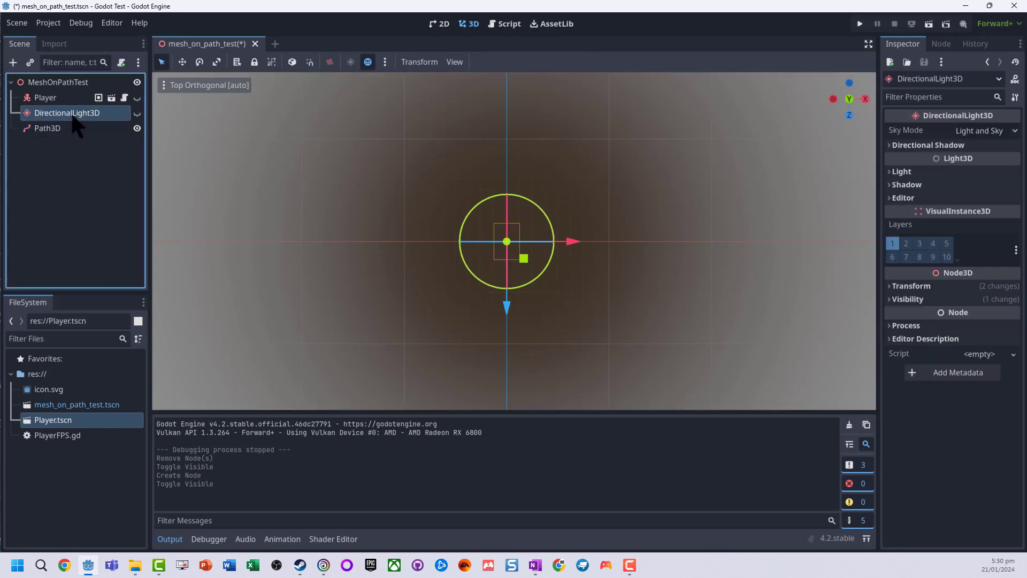
{"action": "left_click", "coordinate": [300, 236]}
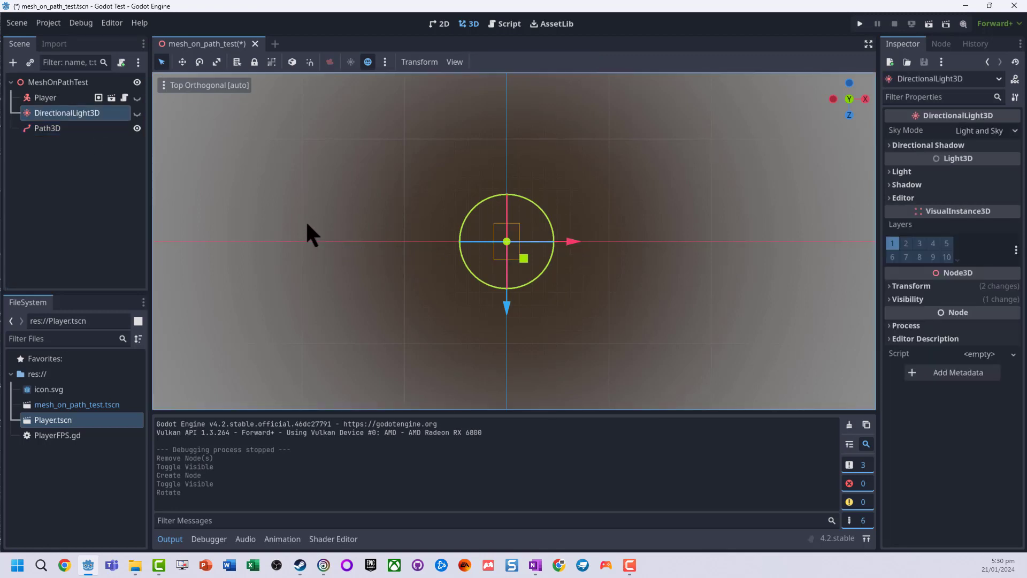
Select Path3D and place six curve points around the top view
{"action": "left_click", "coordinate": [58, 129]}
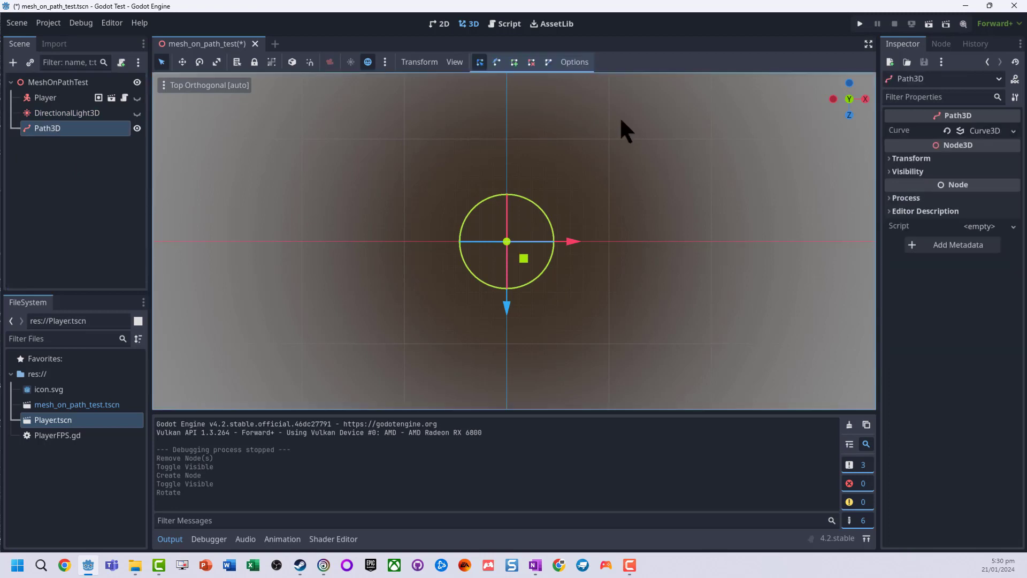
{"action": "left_click", "coordinate": [302, 242]}
{"action": "left_click", "coordinate": [405, 138]}
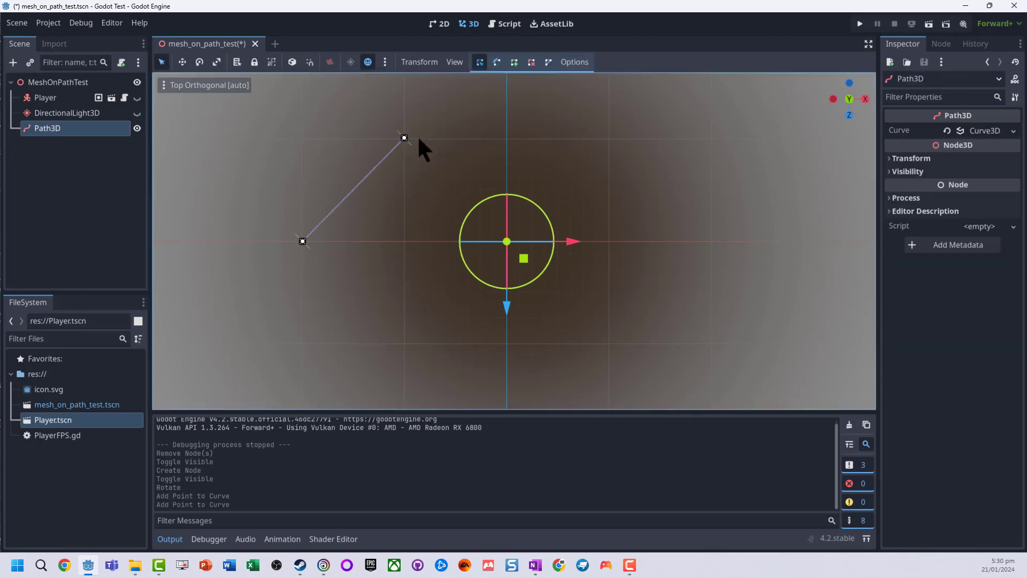
{"action": "left_click", "coordinate": [507, 164]}
{"action": "left_click", "coordinate": [683, 98]}
{"action": "left_click", "coordinate": [793, 341]}
{"action": "left_click", "coordinate": [431, 395]}
{"action": "scroll", "coordinate": [431, 384], "scroll_direction": "down", "scroll_amount": 5}
{"action": "scroll", "coordinate": [431, 370], "scroll_direction": "up", "scroll_amount": 2}
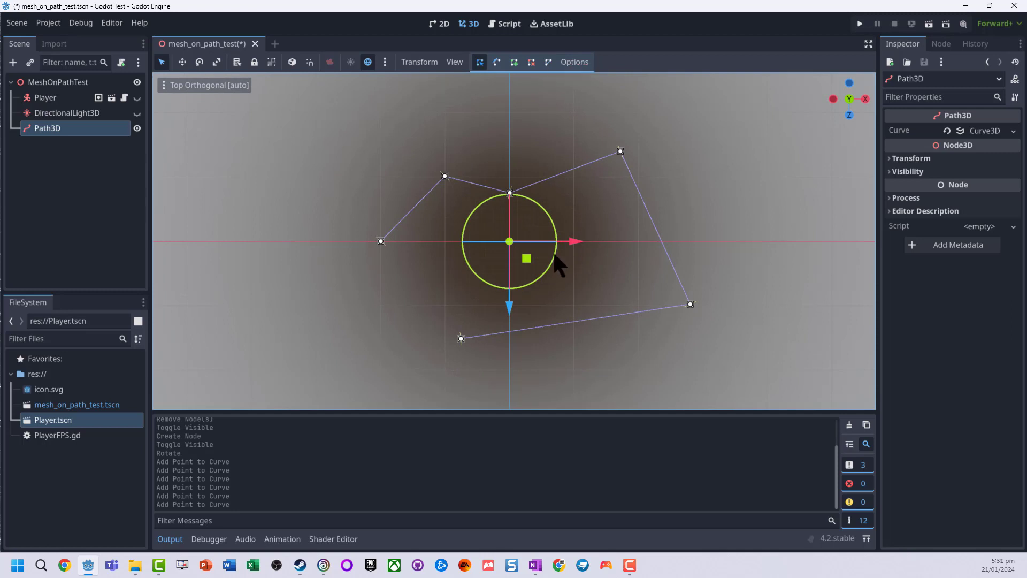
Close the curve into a loop and view it at an angle
{"action": "left_click", "coordinate": [551, 62]}
{"action": "scroll", "coordinate": [465, 276], "scroll_direction": "up", "scroll_amount": 15}
{"action": "middle_click_drag", "start_coordinate": [219, 216], "coordinate": [837, 176]}
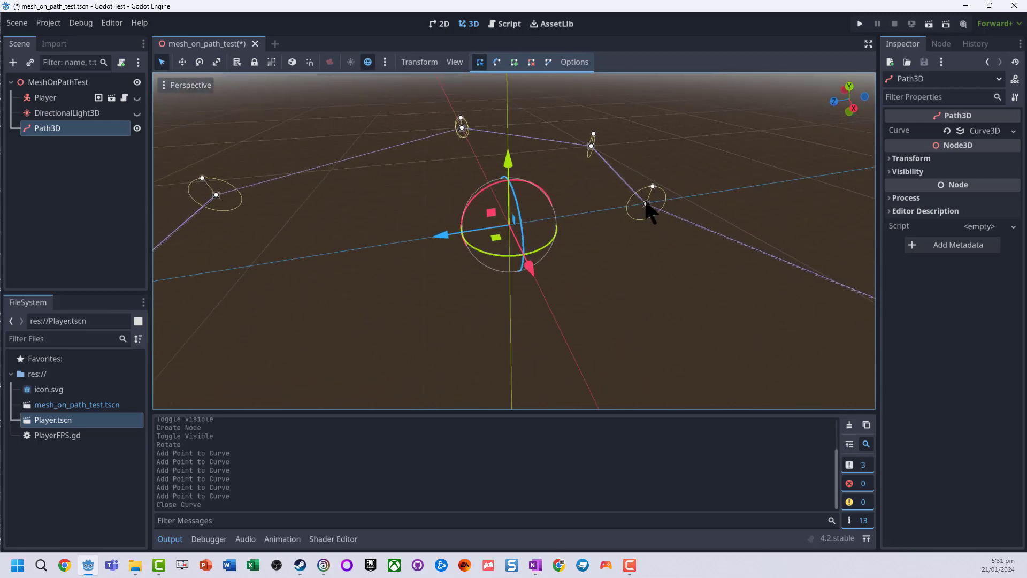
Try tilting the path at one curve point, then undo the tilt with Ctrl+Z
{"action": "scroll", "coordinate": [647, 246], "scroll_direction": "up", "scroll_amount": 5}
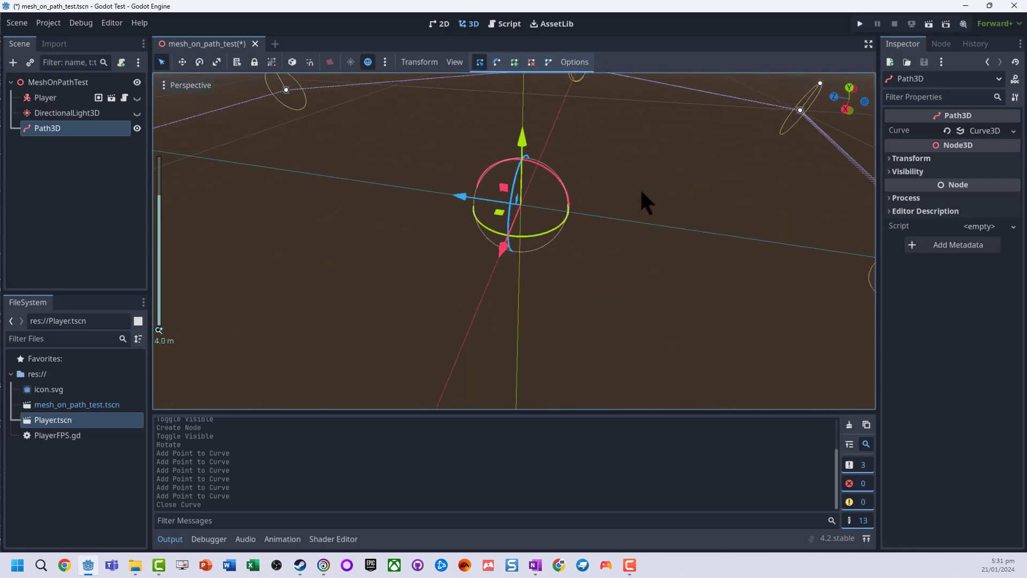
{"action": "scroll", "coordinate": [695, 193], "scroll_direction": "down", "scroll_amount": 4}
{"action": "middle_click_drag", "start_coordinate": [748, 192], "coordinate": [715, 182]}
{"action": "left_click_drag", "start_coordinate": [769, 156], "coordinate": [719, 176]}
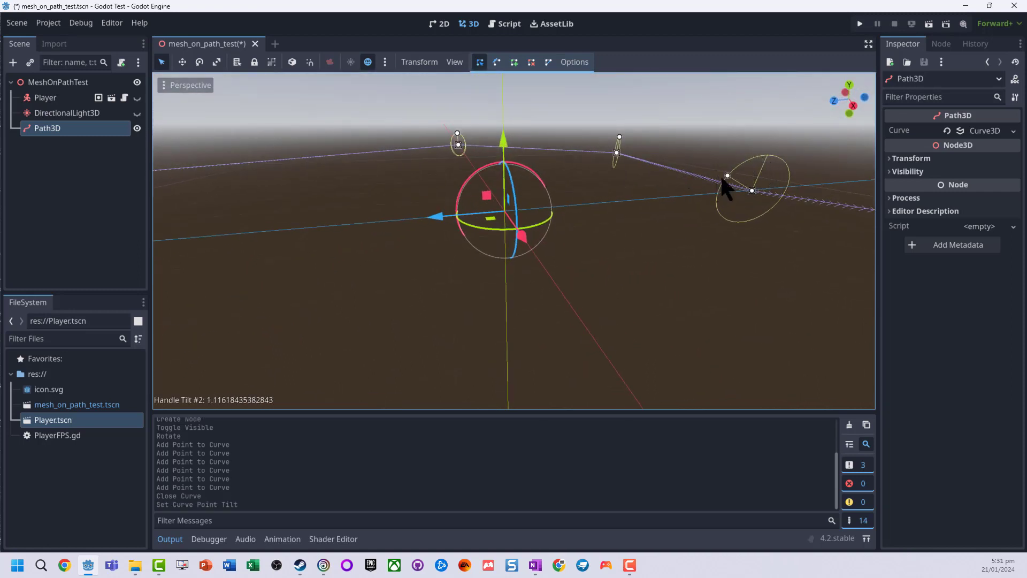
{"action": "key", "text": "ctrl+z"}
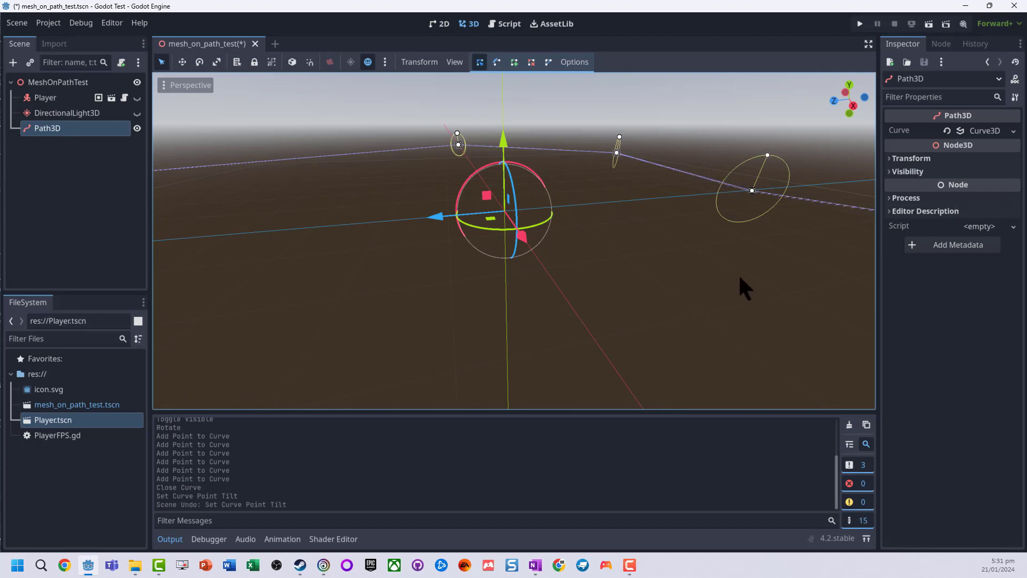
{"action": "middle_click_drag", "start_coordinate": [740, 278], "coordinate": [786, 291]}
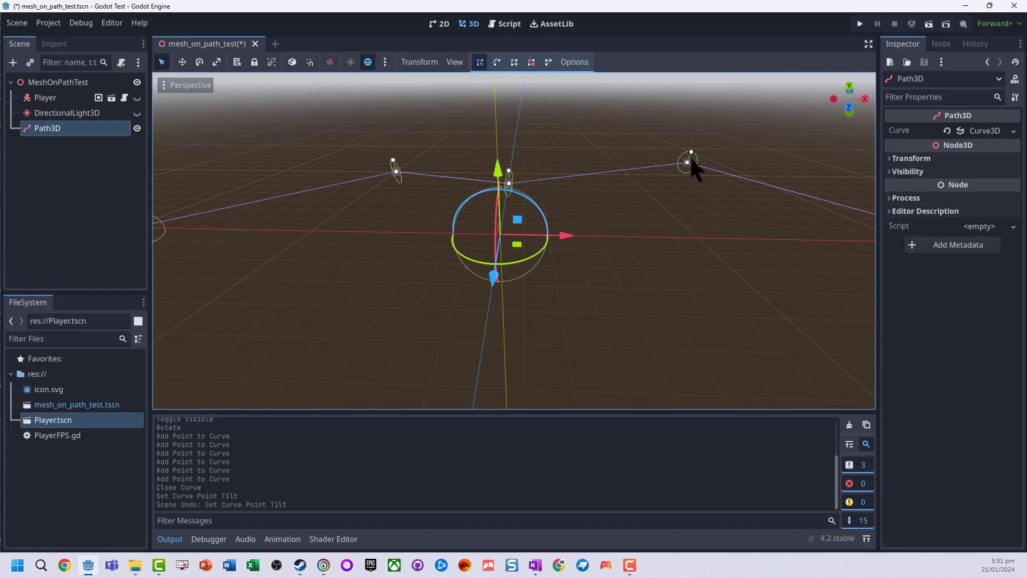
{"action": "scroll", "coordinate": [689, 155], "scroll_direction": "up", "scroll_amount": 2}
{"action": "scroll", "coordinate": [694, 157], "scroll_direction": "down", "scroll_amount": 2}
List the Curve3D's points, try first point Position y = 5, then undo it
{"action": "left_click", "coordinate": [972, 133]}
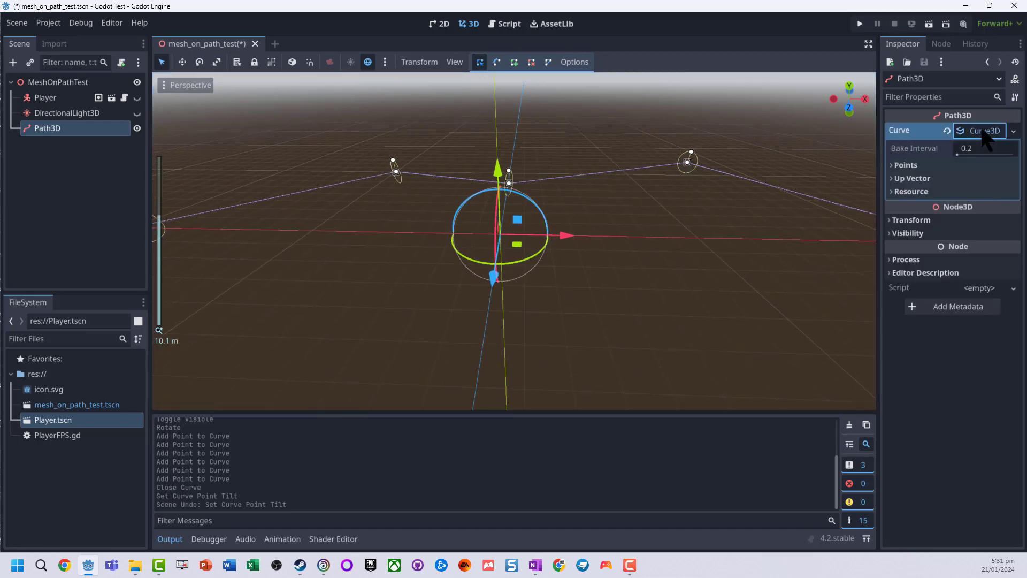
{"action": "left_click", "coordinate": [905, 165]}
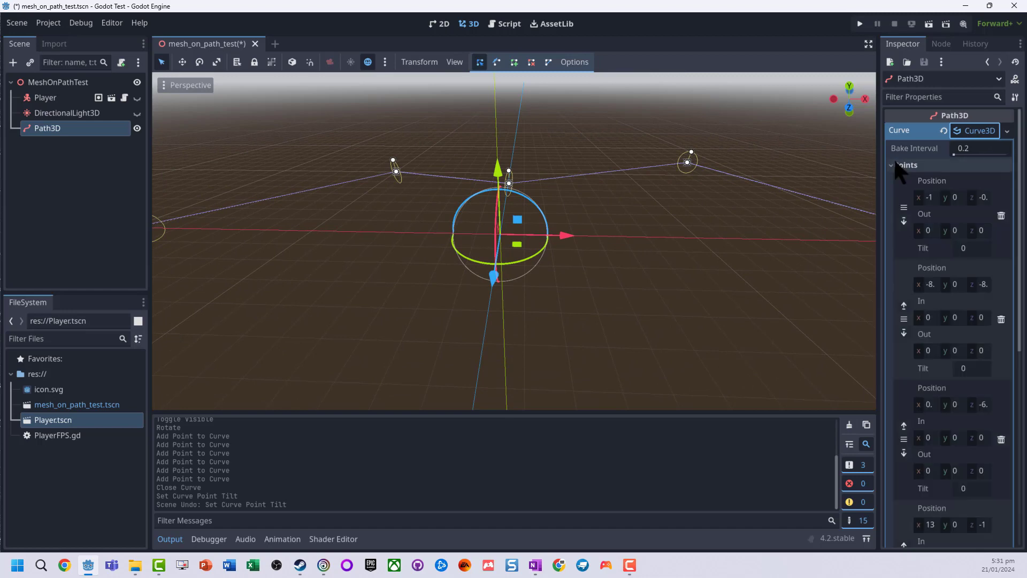
{"action": "left_click", "coordinate": [956, 197]}
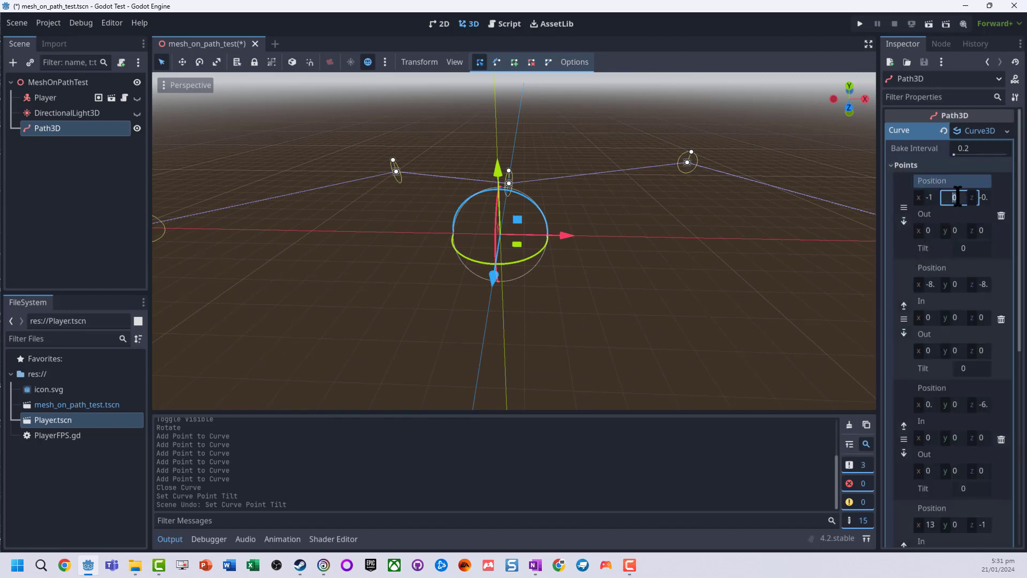
{"action": "type", "text": "5"}
{"action": "key", "text": "Return"}
{"action": "scroll", "coordinate": [358, 155], "scroll_direction": "down", "scroll_amount": 8}
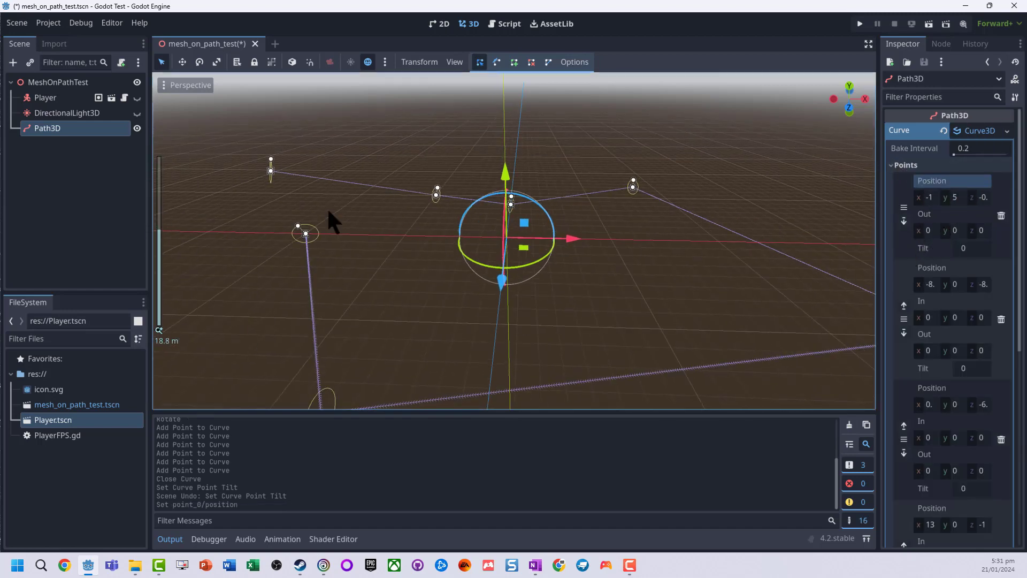
{"action": "key", "text": "ctrl+z"}
{"action": "mouse_move", "coordinate": [323, 245]}
{"action": "middle_mouse_down"}
{"action": "mouse_move", "coordinate": [387, 246]}
{"action": "mouse_move", "coordinate": [309, 256]}
{"action": "mouse_move", "coordinate": [331, 258]}
{"action": "middle_mouse_up"}
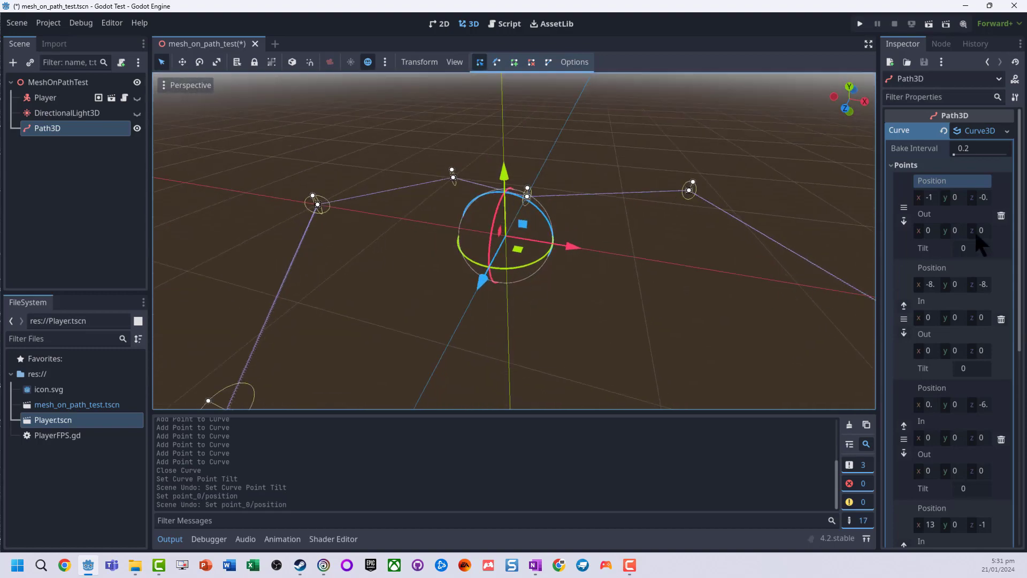
{"action": "scroll", "coordinate": [401, 115], "scroll_direction": "down", "scroll_amount": 4}
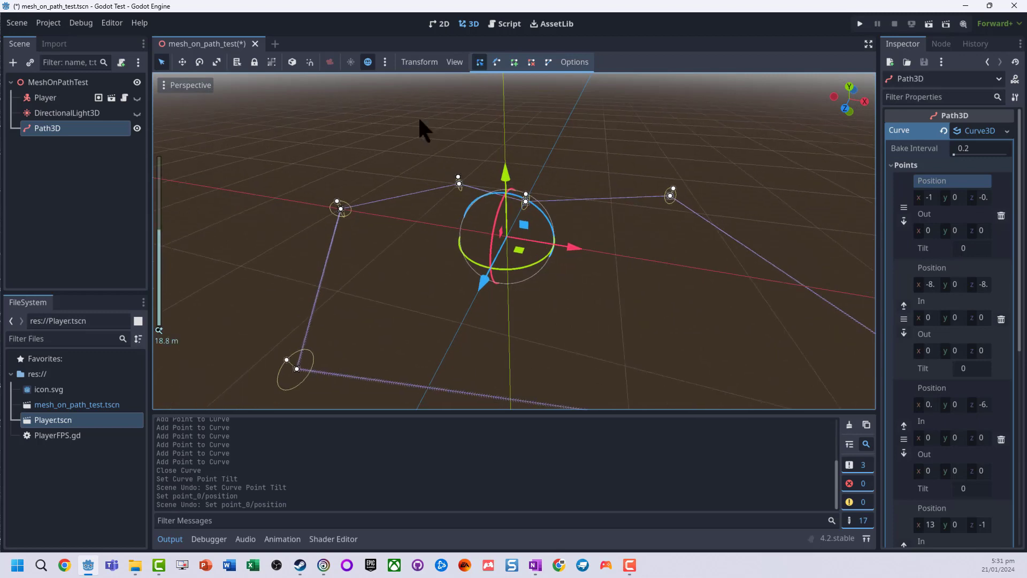
{"action": "scroll", "coordinate": [498, 161], "scroll_direction": "up", "scroll_amount": 1}
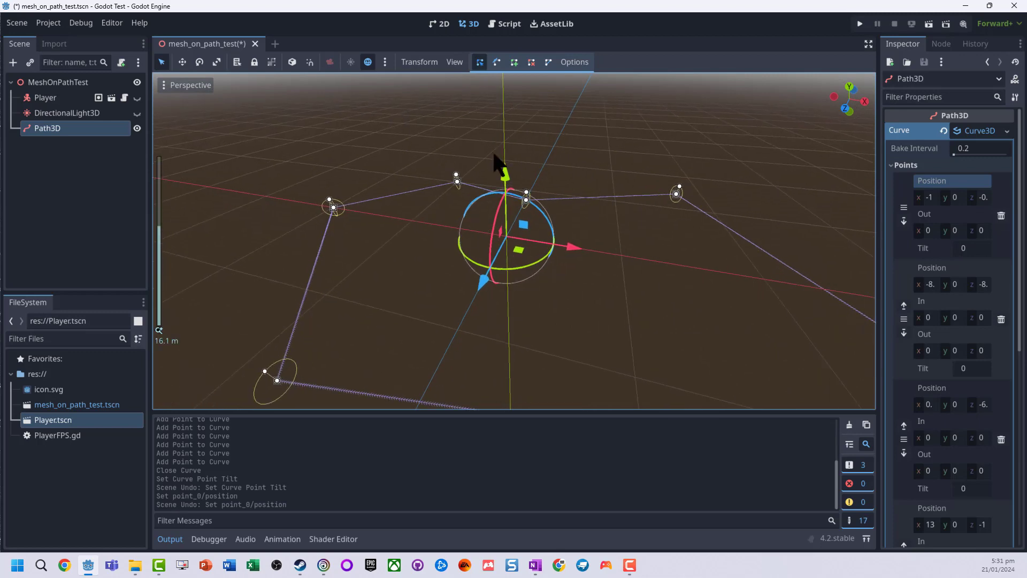
Pull out point #2's handle with Mirror Handle Angles enabled for a smooth bend
{"action": "left_click", "coordinate": [849, 87]}
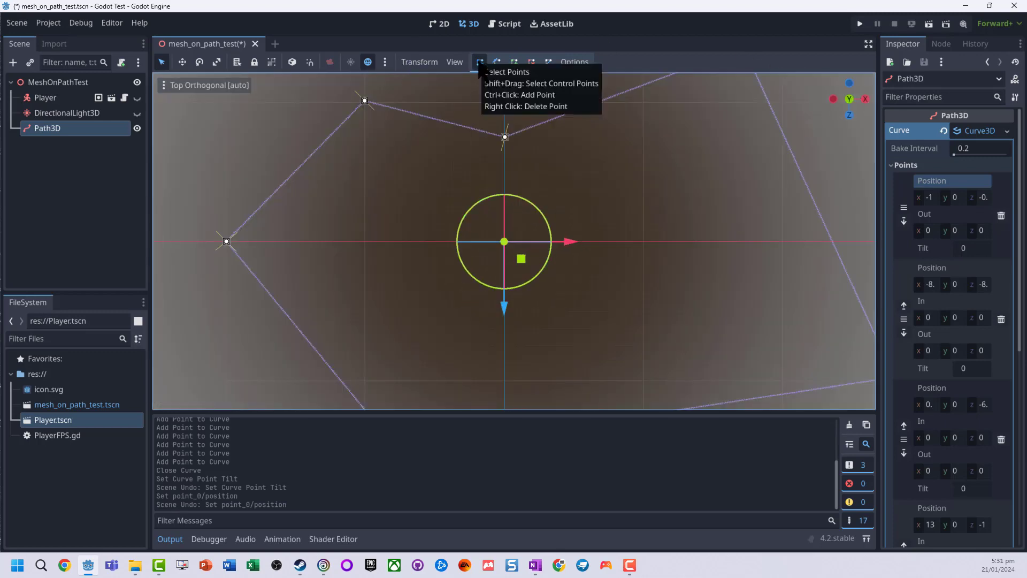
{"action": "left_click", "coordinate": [506, 139]}
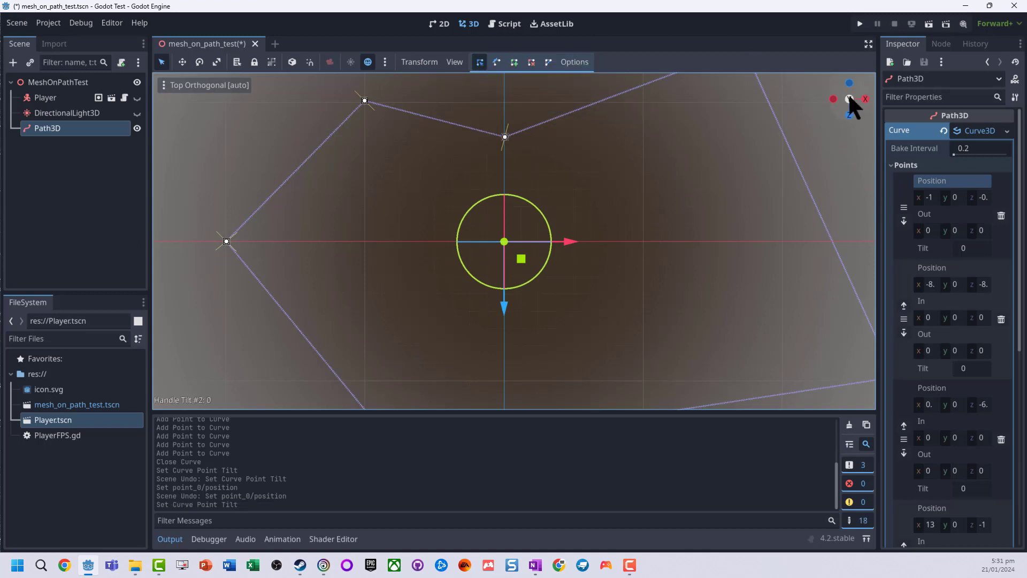
{"action": "left_click_drag", "start_coordinate": [848, 92], "coordinate": [858, 105]}
{"action": "mouse_move", "coordinate": [568, 187]}
{"action": "left_mouse_down"}
{"action": "mouse_move", "coordinate": [533, 180]}
{"action": "mouse_move", "coordinate": [572, 151]}
{"action": "mouse_move", "coordinate": [550, 186]}
{"action": "mouse_move", "coordinate": [570, 178]}
{"action": "left_mouse_up"}
{"action": "left_click", "coordinate": [575, 62]}
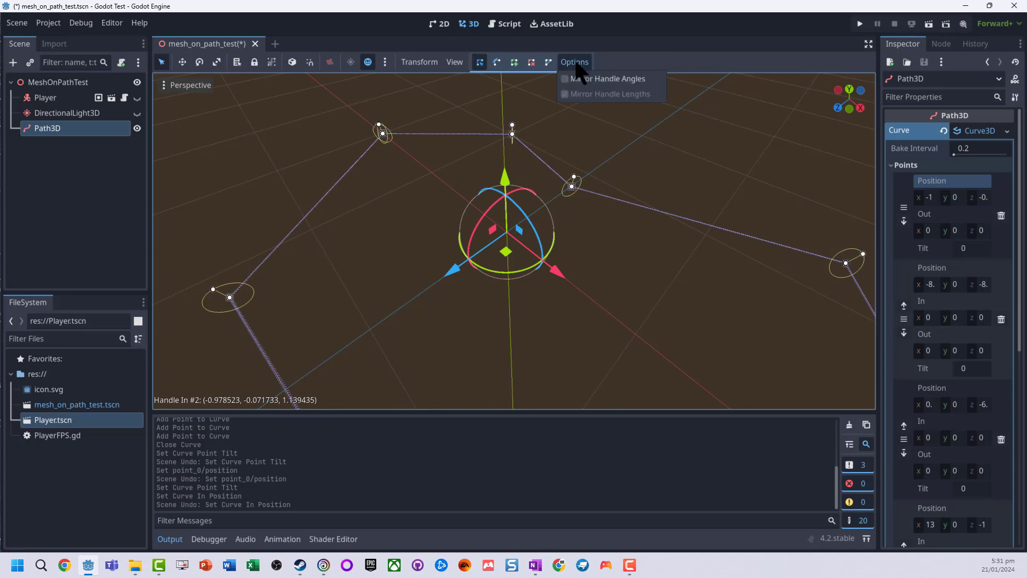
{"action": "left_click", "coordinate": [566, 79]}
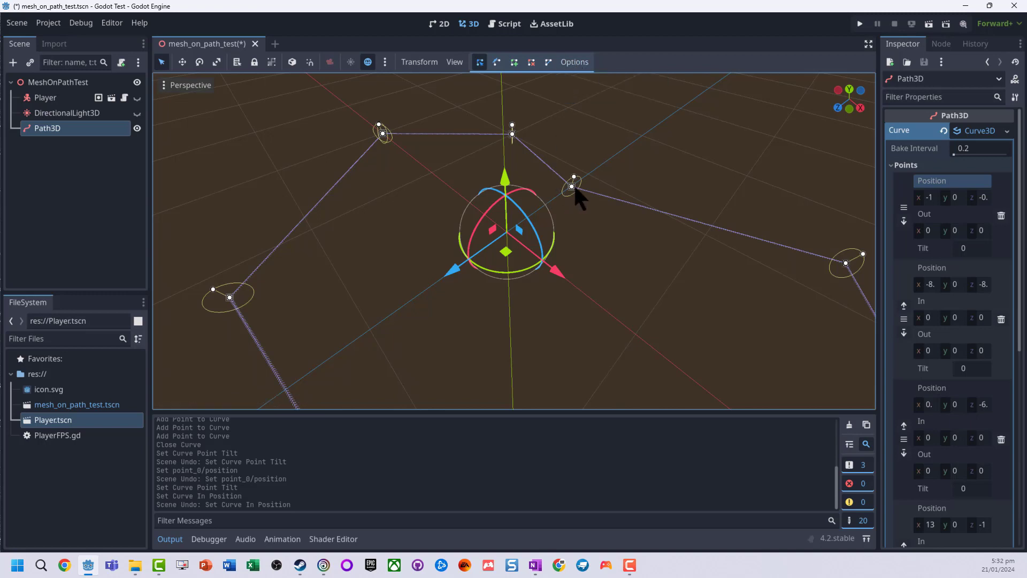
{"action": "left_click_drag", "start_coordinate": [574, 184], "coordinate": [537, 200]}
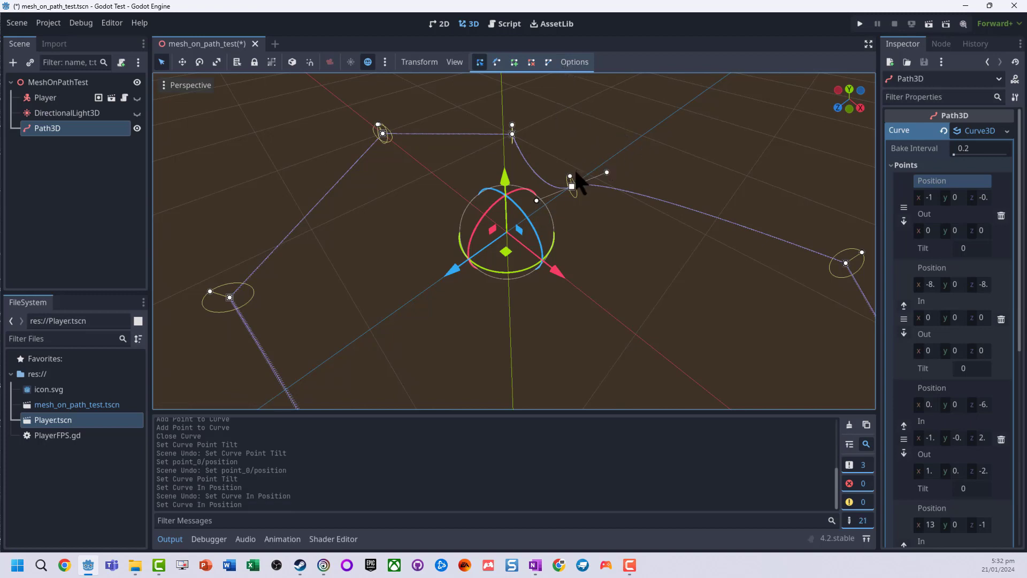
Select Path3D and drag out point #3's in and out handles to curve it
{"action": "left_click", "coordinate": [572, 62]}
{"action": "left_click", "coordinate": [567, 64]}
{"action": "left_click", "coordinate": [792, 311]}
{"action": "scroll", "coordinate": [675, 327], "scroll_direction": "down", "scroll_amount": 3}
{"action": "mouse_move", "coordinate": [676, 326]}
{"action": "middle_mouse_down"}
{"action": "mouse_move", "coordinate": [644, 300]}
{"action": "mouse_move", "coordinate": [676, 325]}
{"action": "middle_mouse_up"}
{"action": "scroll", "coordinate": [677, 325], "scroll_direction": "up", "scroll_amount": 3}
{"action": "left_click", "coordinate": [655, 209]}
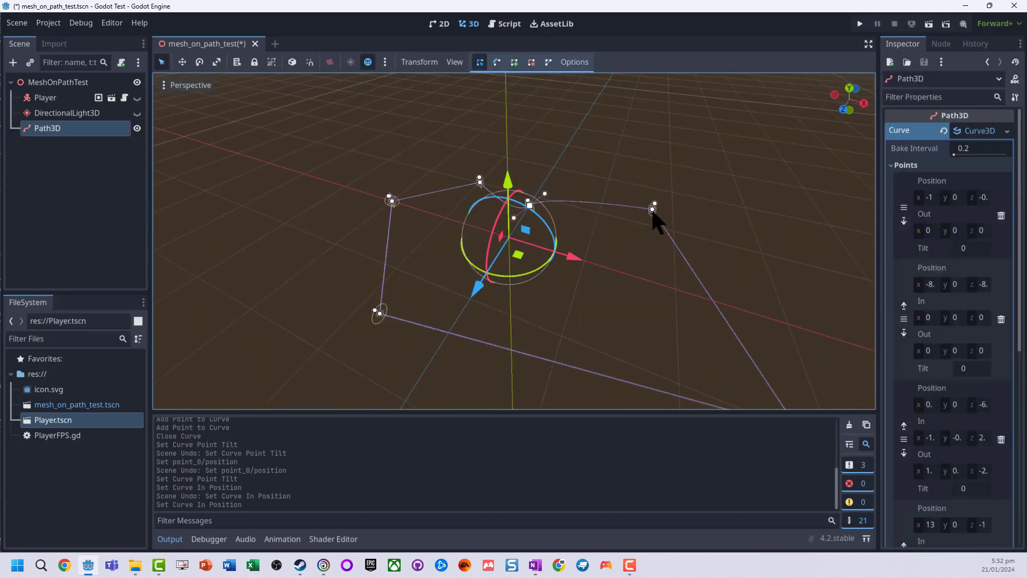
{"action": "left_click_drag", "start_coordinate": [654, 209], "coordinate": [618, 193], "text": "shift"}
{"action": "middle_click_drag", "start_coordinate": [653, 319], "coordinate": [417, 273]}
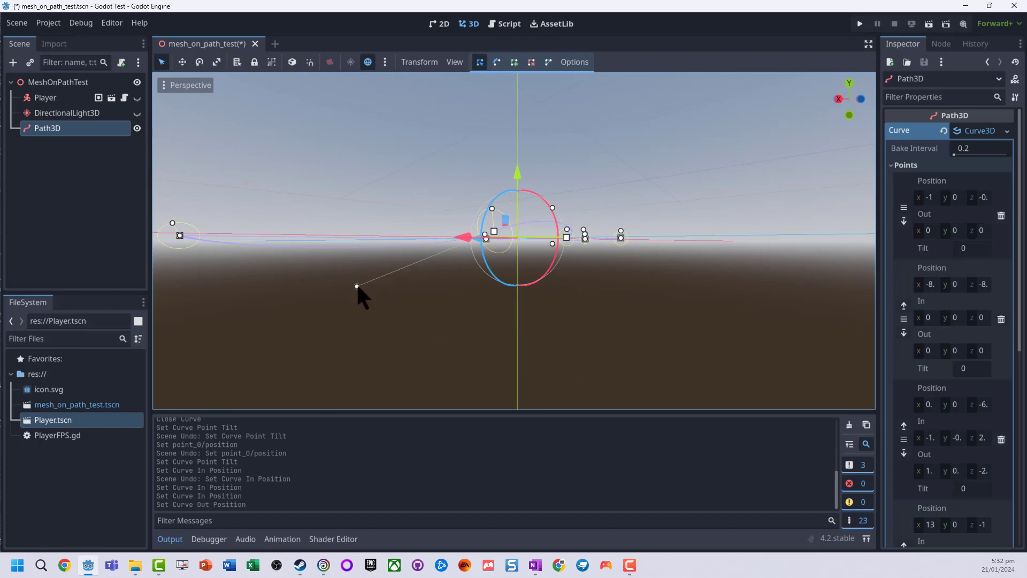
{"action": "left_click_drag", "start_coordinate": [357, 287], "coordinate": [326, 267]}
{"action": "middle_click_drag", "start_coordinate": [377, 272], "coordinate": [509, 312]}
Round points #4 and #5 by dragging out their handles
{"action": "scroll", "coordinate": [509, 312], "scroll_direction": "down", "scroll_amount": 3}
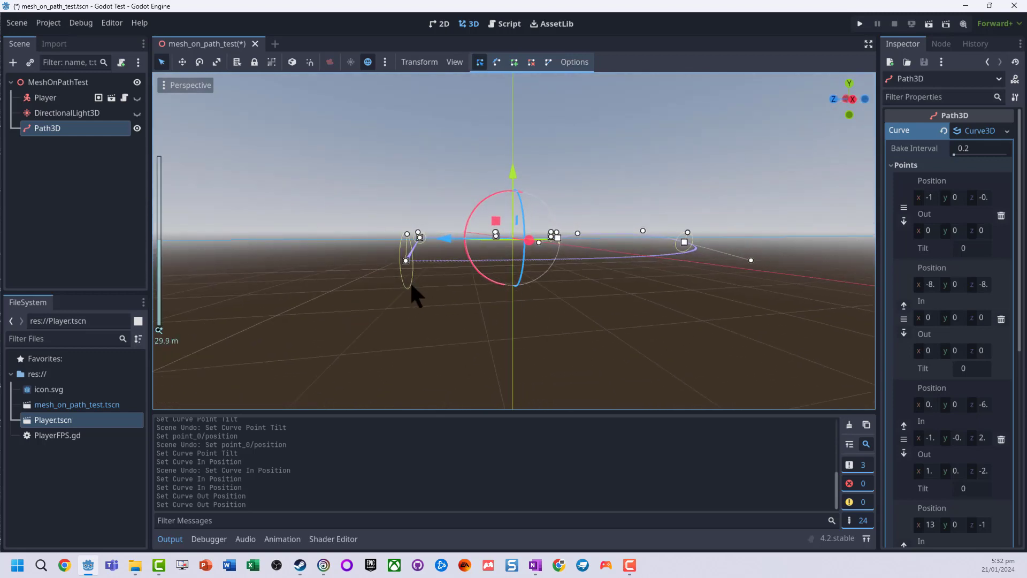
{"action": "middle_click_drag", "start_coordinate": [412, 289], "coordinate": [418, 301]}
{"action": "left_click_drag", "start_coordinate": [465, 380], "coordinate": [604, 379]}
{"action": "middle_click_drag", "start_coordinate": [328, 236], "coordinate": [429, 245]}
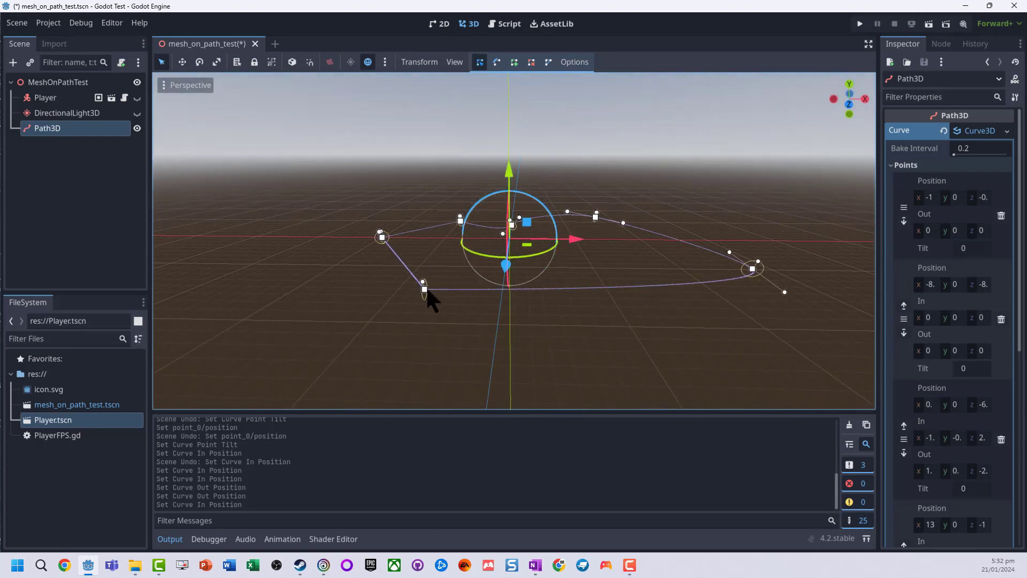
{"action": "left_click_drag", "start_coordinate": [426, 291], "coordinate": [396, 230]}
Round point #1 with its handles to complete the smooth loop
{"action": "scroll", "coordinate": [400, 245], "scroll_direction": "down", "scroll_amount": 2}
{"action": "scroll", "coordinate": [401, 246], "scroll_direction": "up", "scroll_amount": 6}
{"action": "middle_click_drag", "start_coordinate": [351, 269], "coordinate": [364, 306]}
{"action": "left_click_drag", "start_coordinate": [374, 213], "coordinate": [326, 228]}
{"action": "middle_click_drag", "start_coordinate": [318, 297], "coordinate": [345, 293]}
{"action": "scroll", "coordinate": [477, 348], "scroll_direction": "down", "scroll_amount": 2}
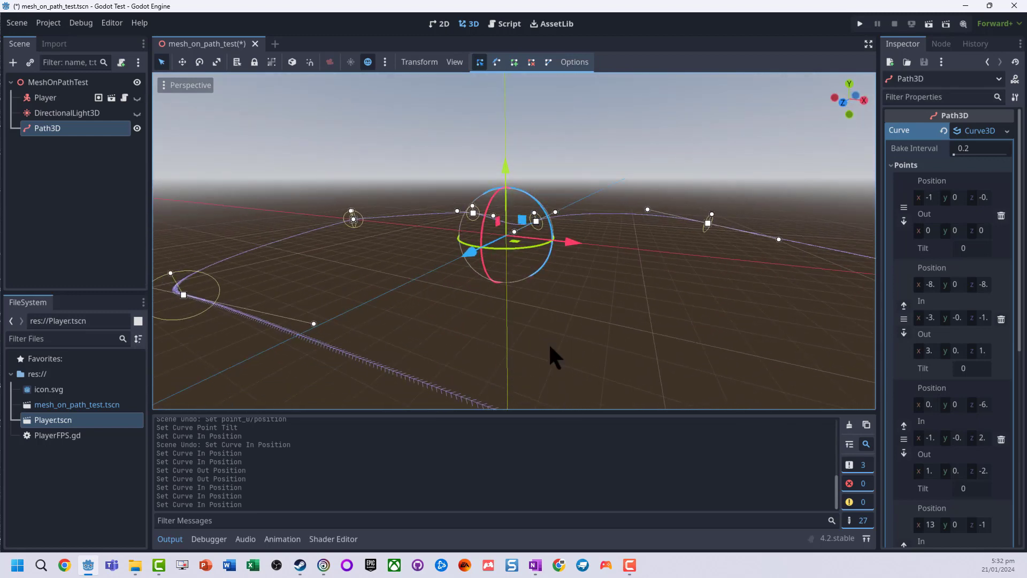
{"action": "scroll", "coordinate": [444, 277], "scroll_direction": "down", "scroll_amount": 3}
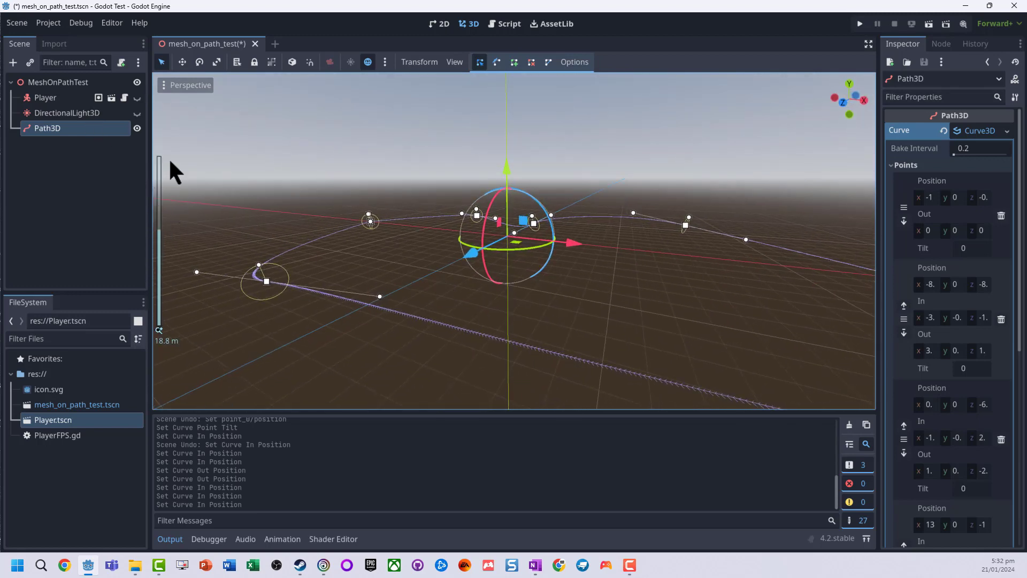
{"action": "scroll", "coordinate": [597, 274], "scroll_direction": "down", "scroll_amount": 3}
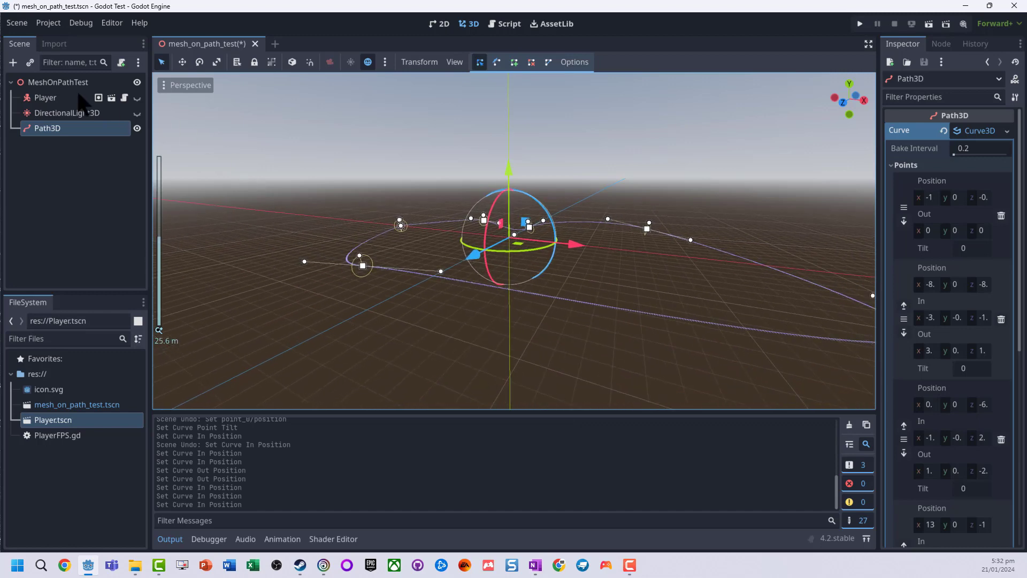
Add a CSGPolygon3D child under MeshOnPathTest by searching 'poly'
{"action": "left_click", "coordinate": [53, 83]}
{"action": "right_click", "coordinate": [52, 83]}
{"action": "left_click", "coordinate": [70, 94]}
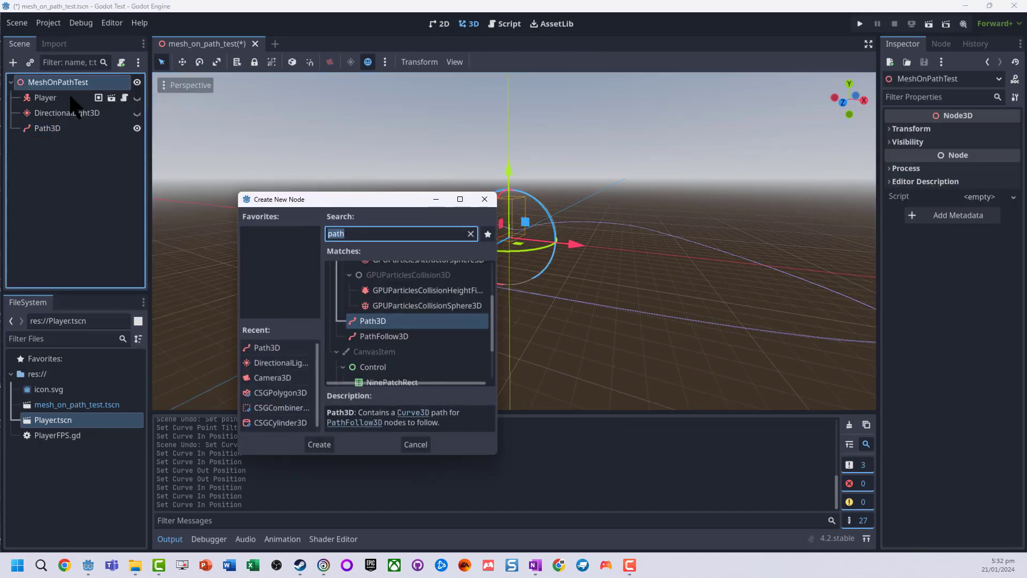
{"action": "type", "text": "poly"}
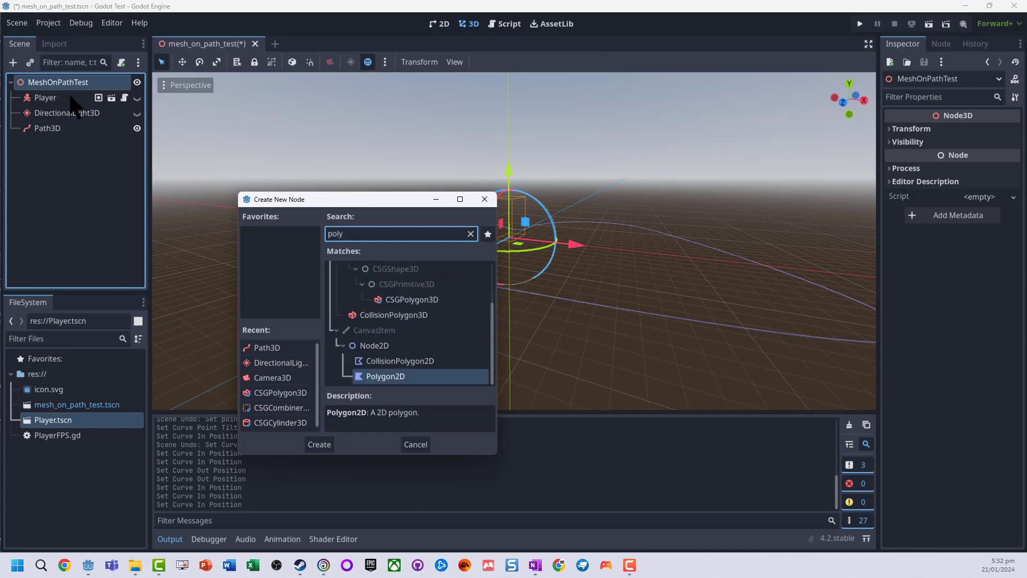
{"action": "double_click", "coordinate": [410, 299]}
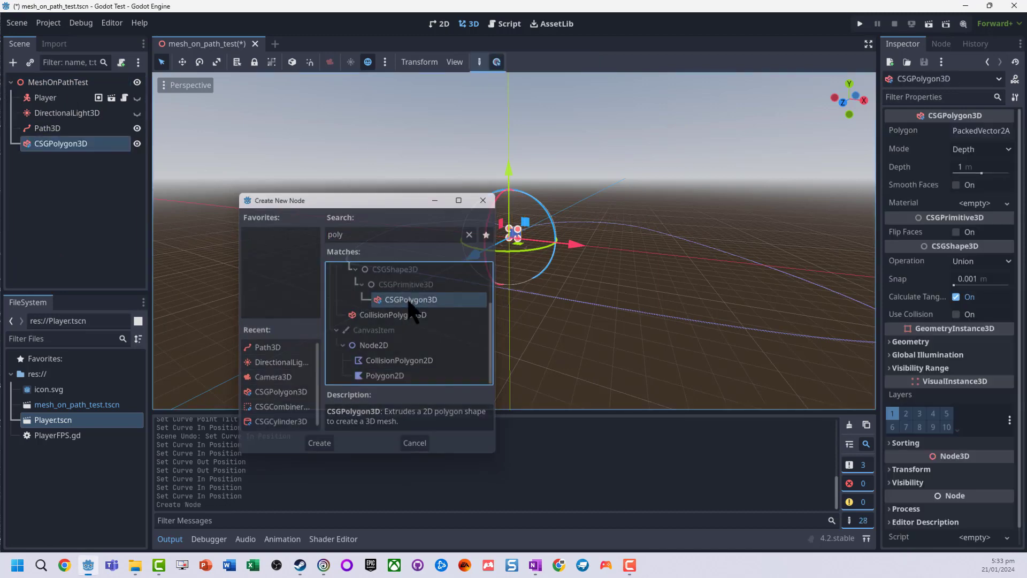
{"action": "scroll", "coordinate": [559, 206], "scroll_direction": "down", "scroll_amount": 20}
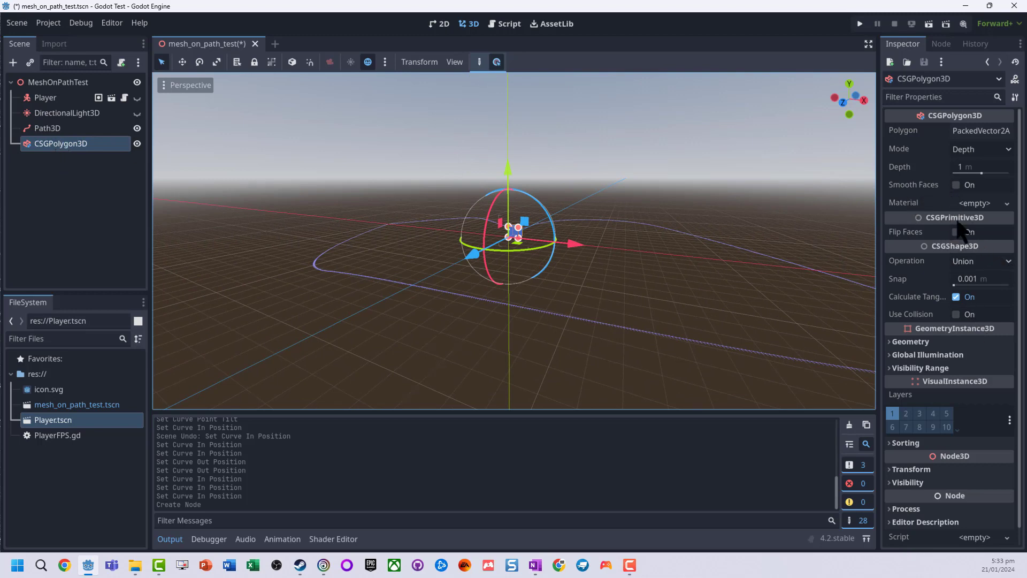
Set the CSGPolygon3D's Mode to Path and begin choosing its Path Node
{"action": "left_click", "coordinate": [1009, 150]}
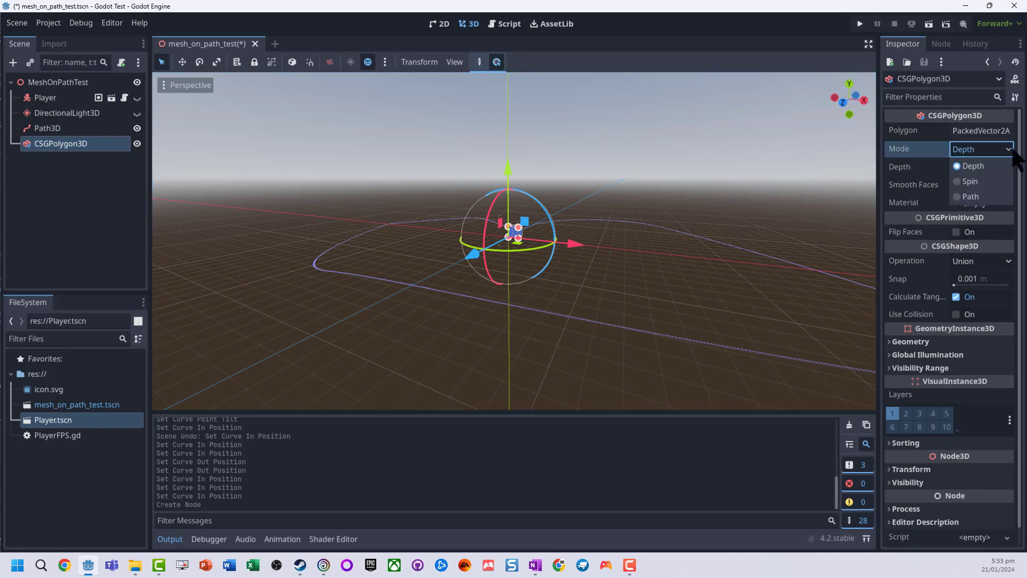
{"action": "left_click", "coordinate": [970, 198]}
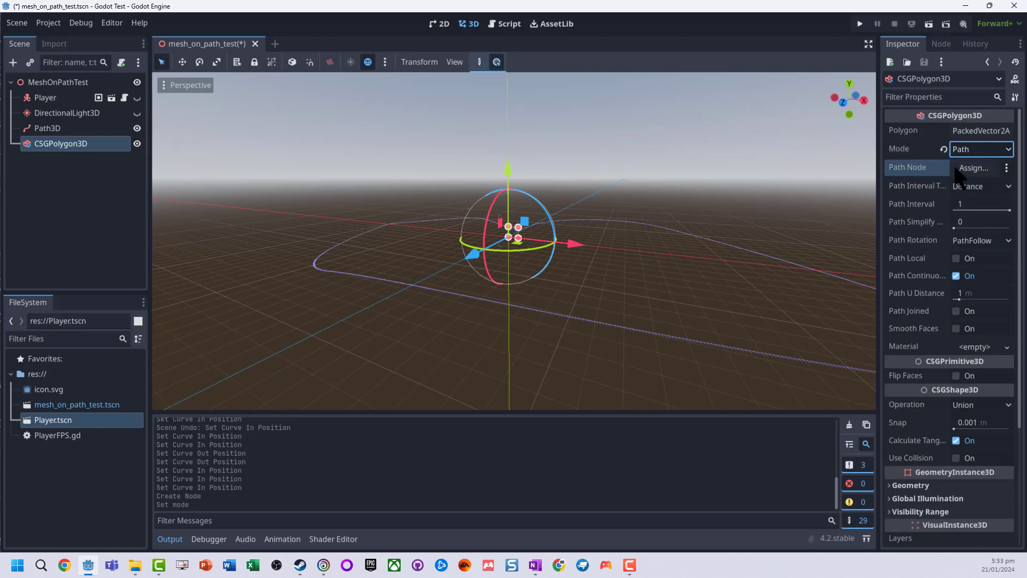
{"action": "left_click", "coordinate": [973, 167]}
Assign Path3D as the Path Node so the track extrudes along the loop
{"action": "double_click", "coordinate": [470, 165]}
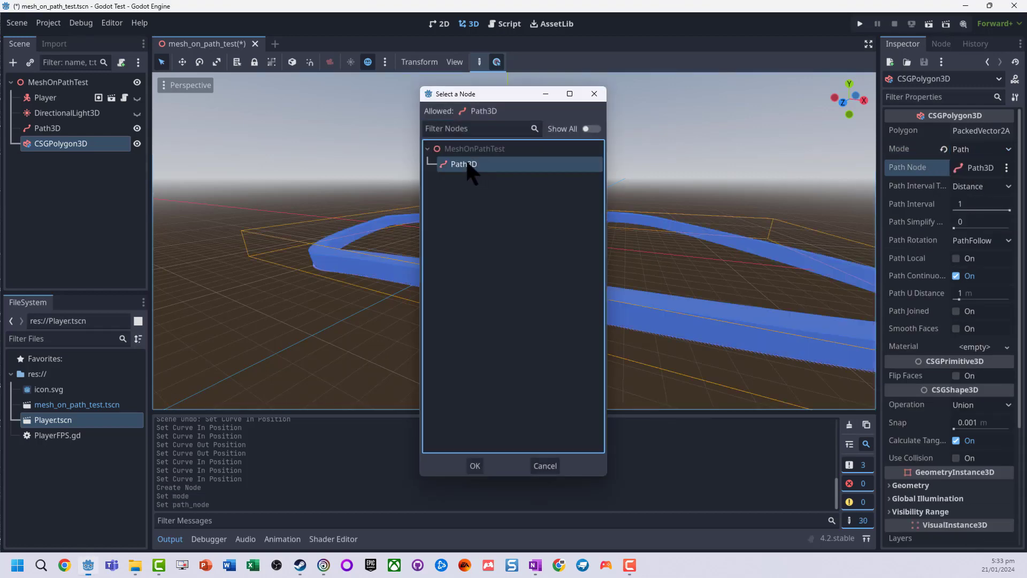
{"action": "middle_click_drag", "start_coordinate": [505, 255], "coordinate": [511, 297]}
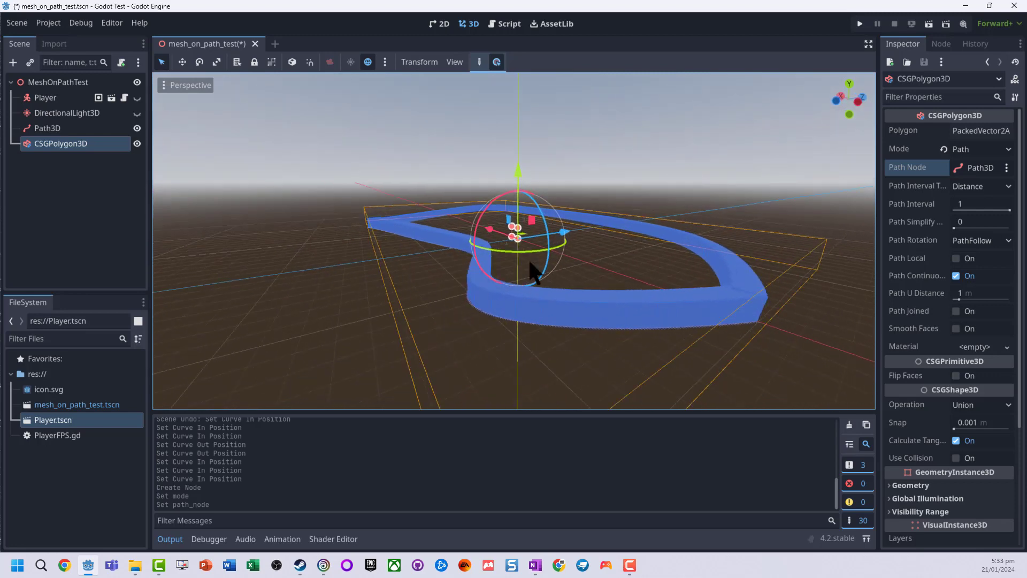
{"action": "scroll", "coordinate": [525, 257], "scroll_direction": "up", "scroll_amount": 8}
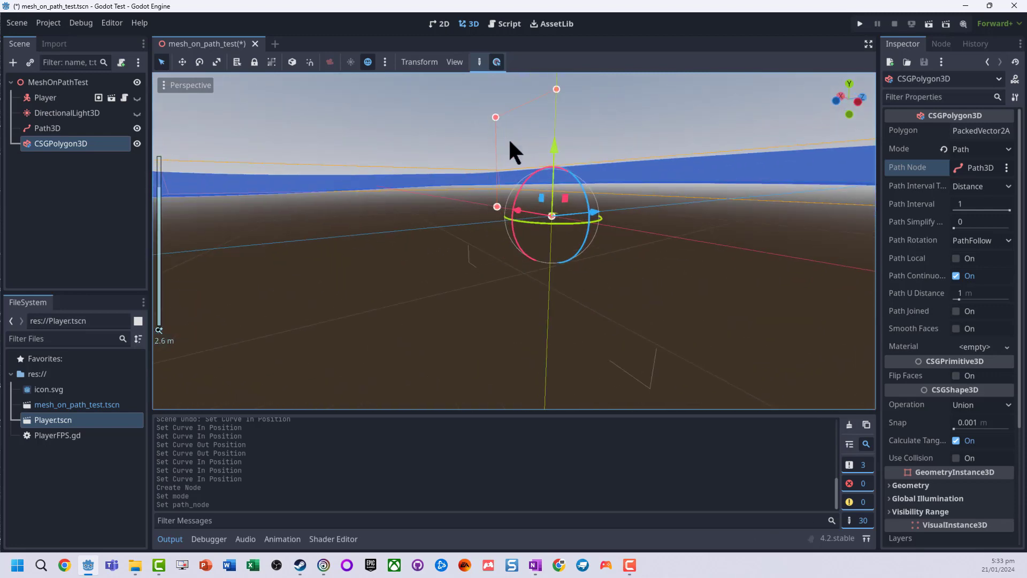
{"action": "middle_click_drag", "start_coordinate": [510, 142], "coordinate": [567, 203]}
{"action": "scroll", "coordinate": [552, 165], "scroll_direction": "down", "scroll_amount": 3}
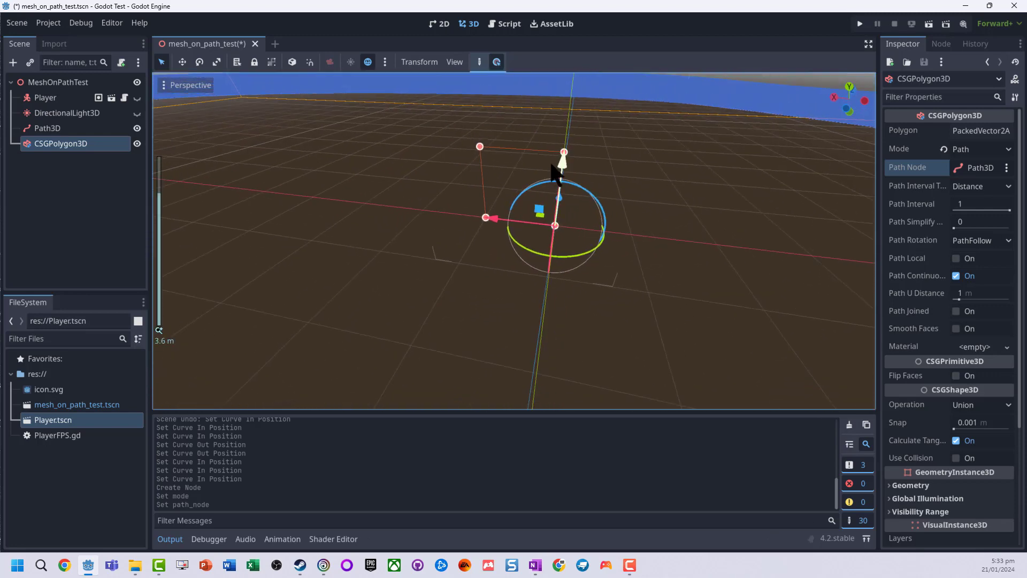
Pull a cross-section point inward, making the track a thinner, flatter band
{"action": "left_click_drag", "start_coordinate": [480, 147], "coordinate": [515, 189]}
{"action": "scroll", "coordinate": [724, 183], "scroll_direction": "down", "scroll_amount": 10}
{"action": "middle_click_drag", "start_coordinate": [740, 265], "coordinate": [545, 197]}
{"action": "scroll", "coordinate": [535, 203], "scroll_direction": "up", "scroll_amount": 10}
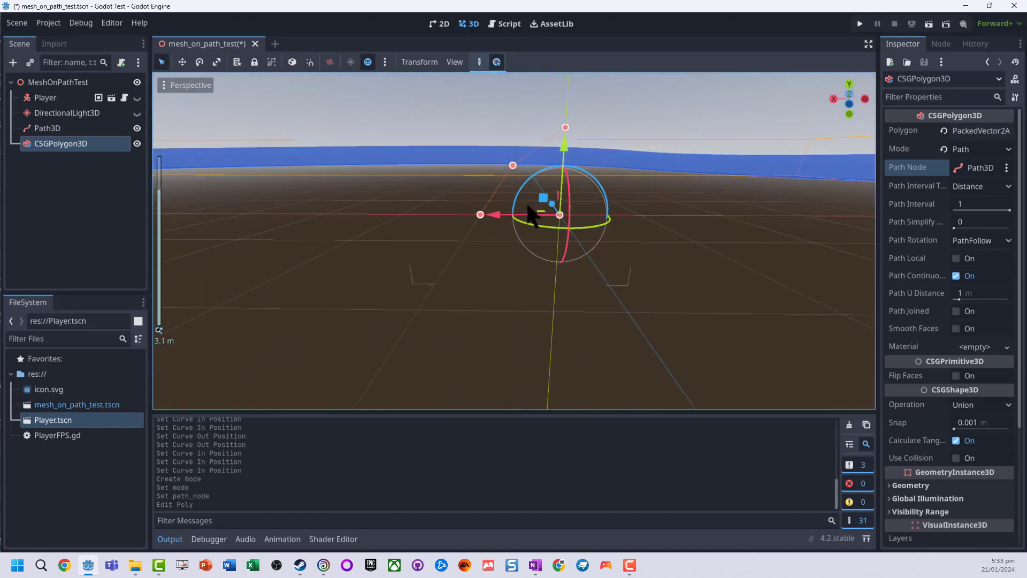
Insert a cross-section point, drag it up-left, and shift CSGPolygon3D left along X
{"action": "left_click", "coordinate": [495, 190]}
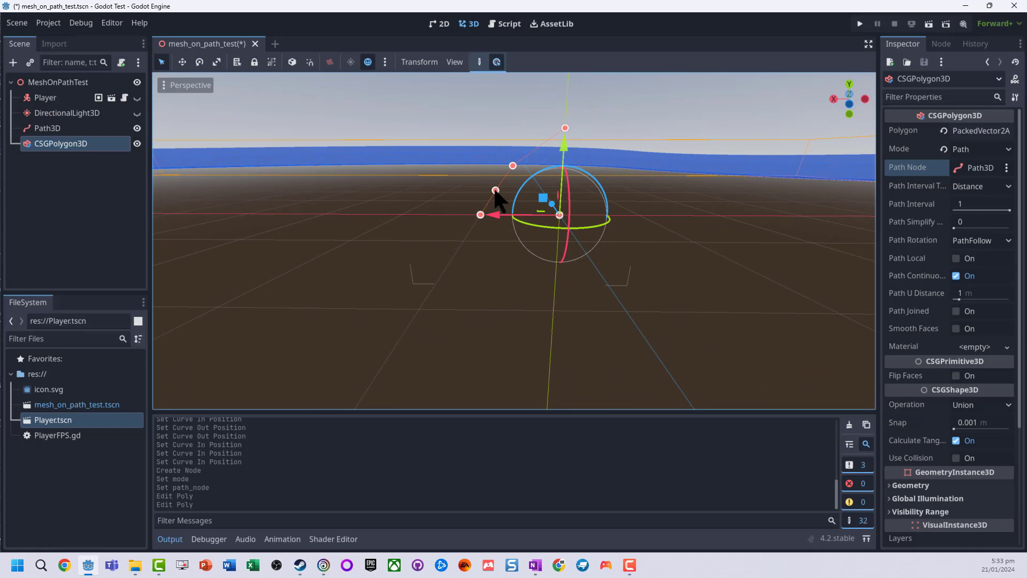
{"action": "left_click_drag", "start_coordinate": [495, 192], "coordinate": [459, 130]}
{"action": "left_click", "coordinate": [475, 220]}
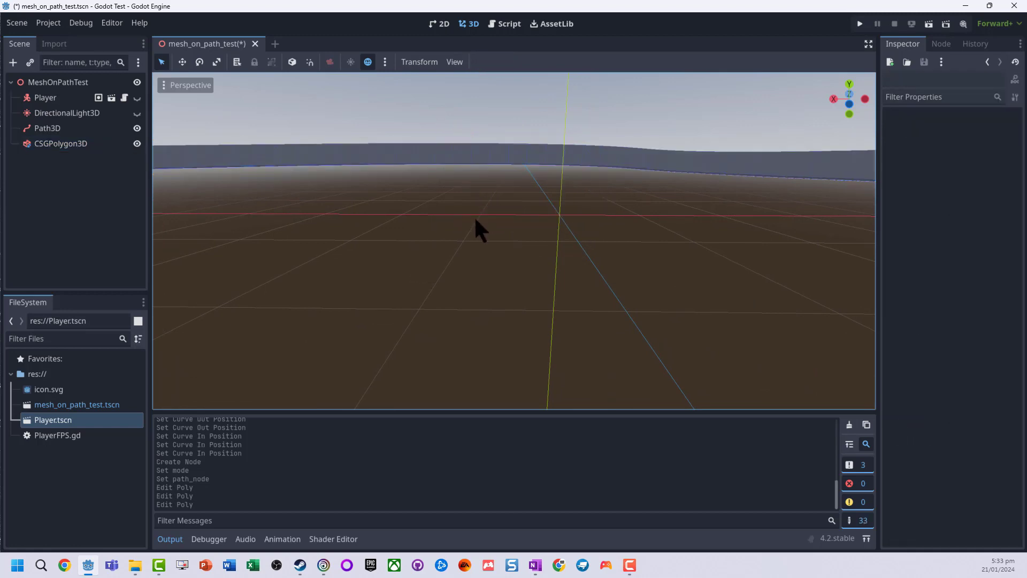
{"action": "left_click", "coordinate": [60, 143]}
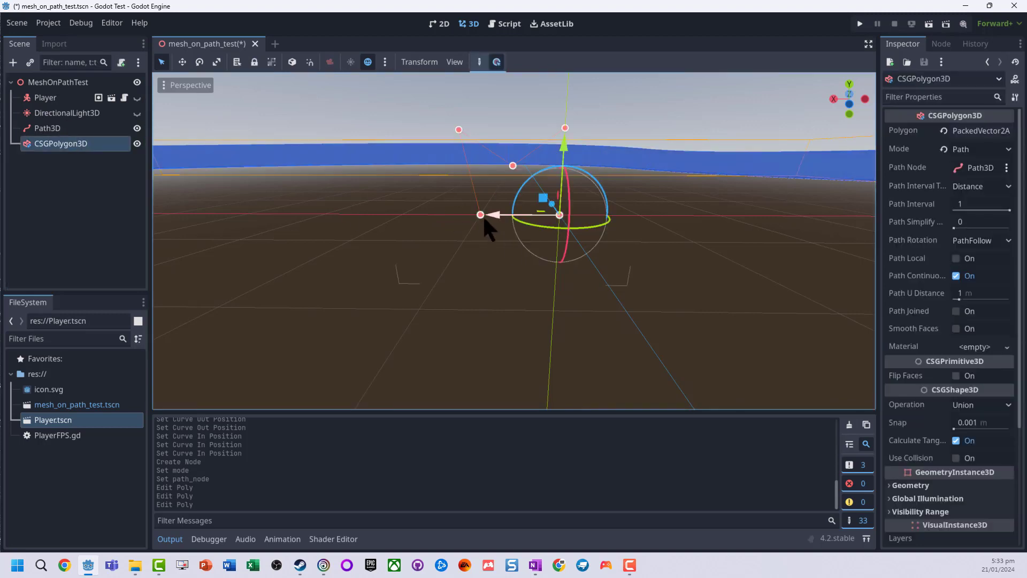
{"action": "left_click_drag", "start_coordinate": [482, 217], "coordinate": [382, 213]}
Add another profile point splitting an edge, then view the widened ribbon from above
{"action": "left_click", "coordinate": [438, 215]}
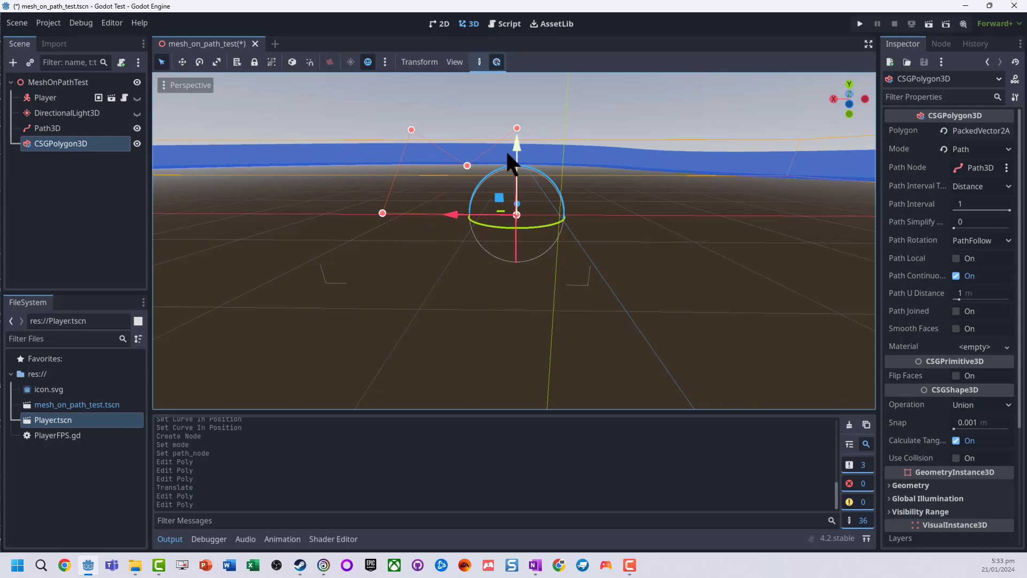
{"action": "left_click", "coordinate": [427, 169]}
{"action": "left_click", "coordinate": [467, 166]}
{"action": "middle_click_drag", "start_coordinate": [471, 166], "coordinate": [690, 291]}
{"action": "scroll", "coordinate": [640, 265], "scroll_direction": "down", "scroll_amount": 5}
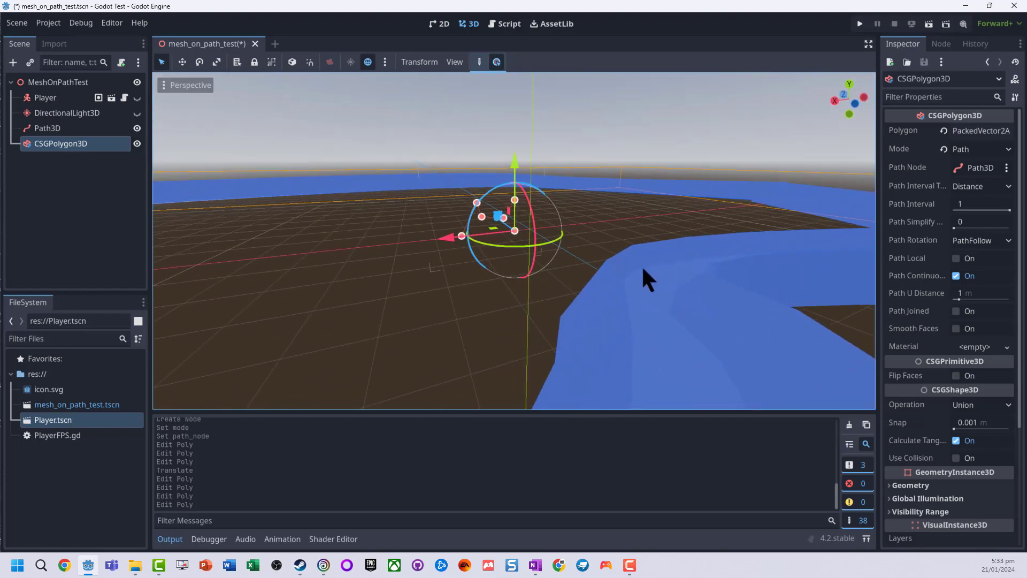
{"action": "middle_click_drag", "start_coordinate": [342, 253], "coordinate": [595, 254]}
{"action": "scroll", "coordinate": [595, 255], "scroll_direction": "up", "scroll_amount": 2}
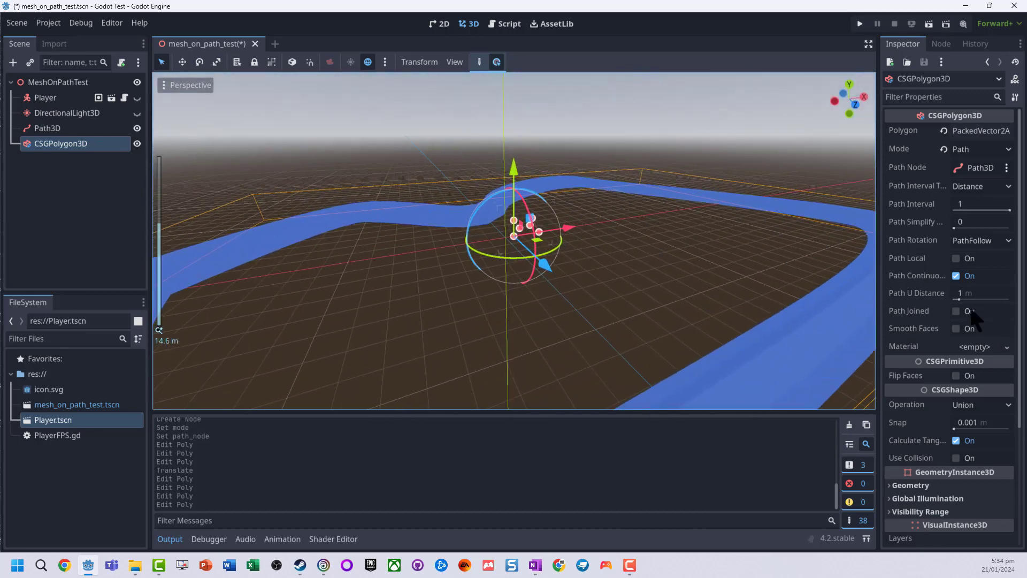
Toggle Path Continuous U and check Path Joined to connect the track's ends
{"action": "left_click", "coordinate": [957, 276]}
{"action": "left_click", "coordinate": [957, 276]}
{"action": "scroll", "coordinate": [490, 328], "scroll_direction": "down", "scroll_amount": 6}
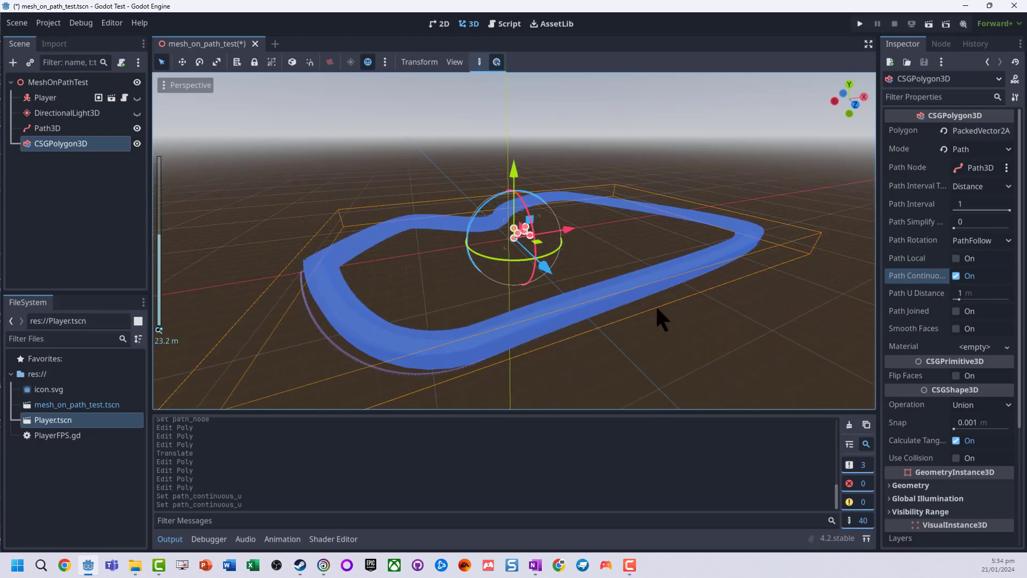
{"action": "left_click", "coordinate": [956, 276]}
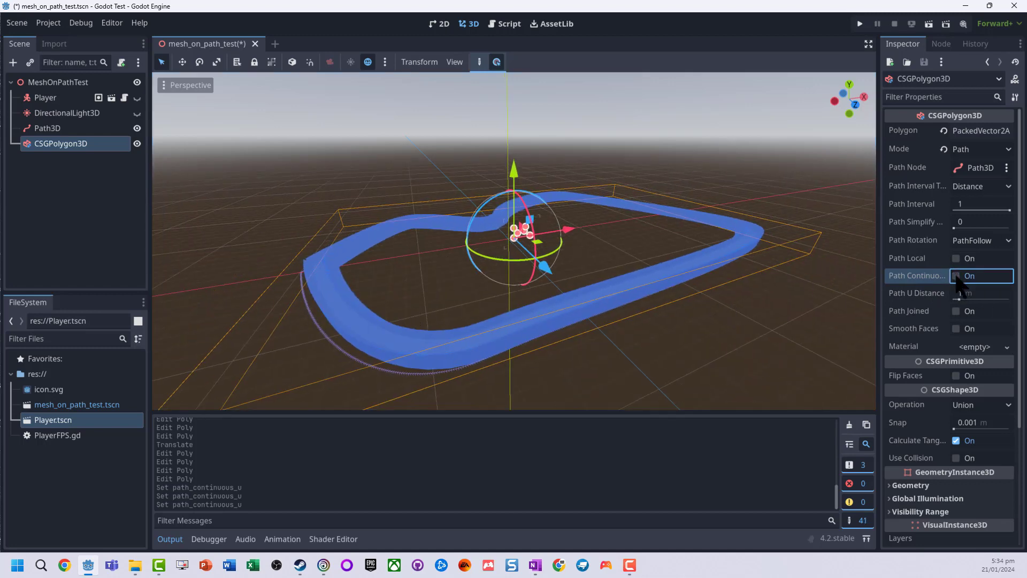
{"action": "left_click", "coordinate": [957, 312]}
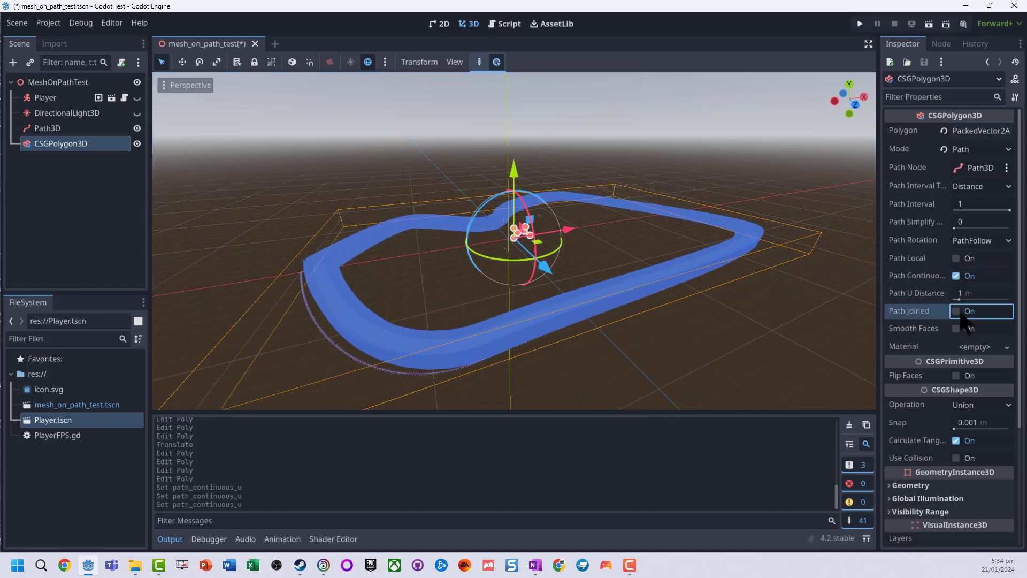
{"action": "scroll", "coordinate": [280, 275], "scroll_direction": "up", "scroll_amount": 5}
{"action": "middle_click_drag", "start_coordinate": [271, 278], "coordinate": [474, 326]}
{"action": "scroll", "coordinate": [474, 326], "scroll_direction": "down", "scroll_amount": 6}
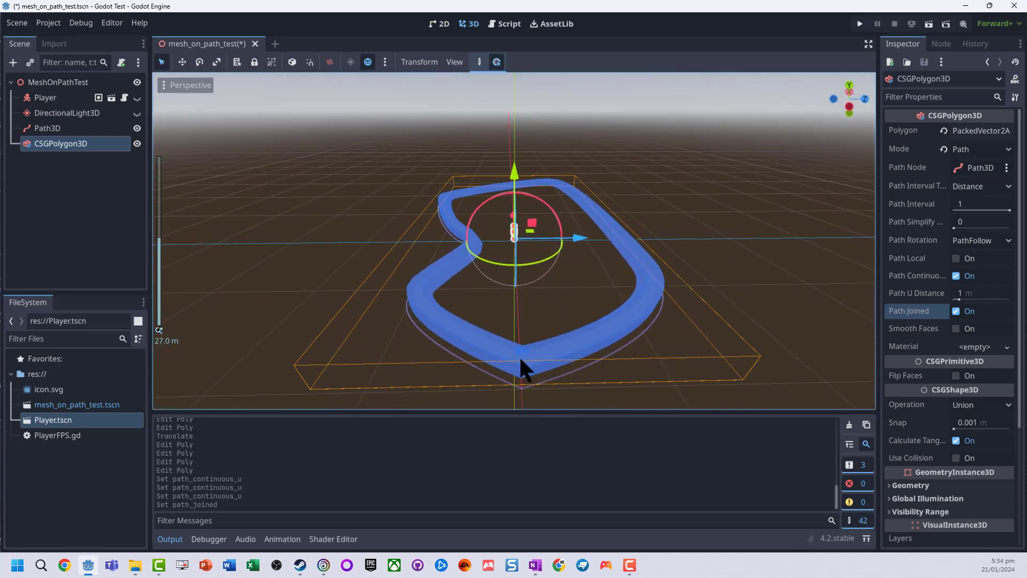
{"action": "middle_click_drag", "start_coordinate": [522, 360], "coordinate": [754, 364]}
Re-apply Path Joined and try Smooth Faces, leaving it off for flat shading
{"action": "left_click", "coordinate": [956, 312]}
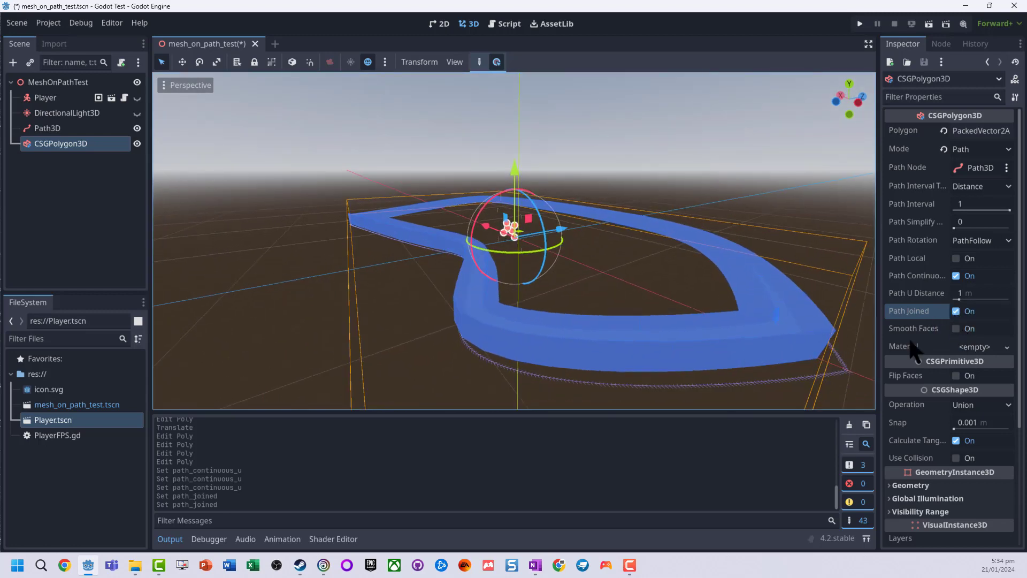
{"action": "left_click", "coordinate": [957, 328]}
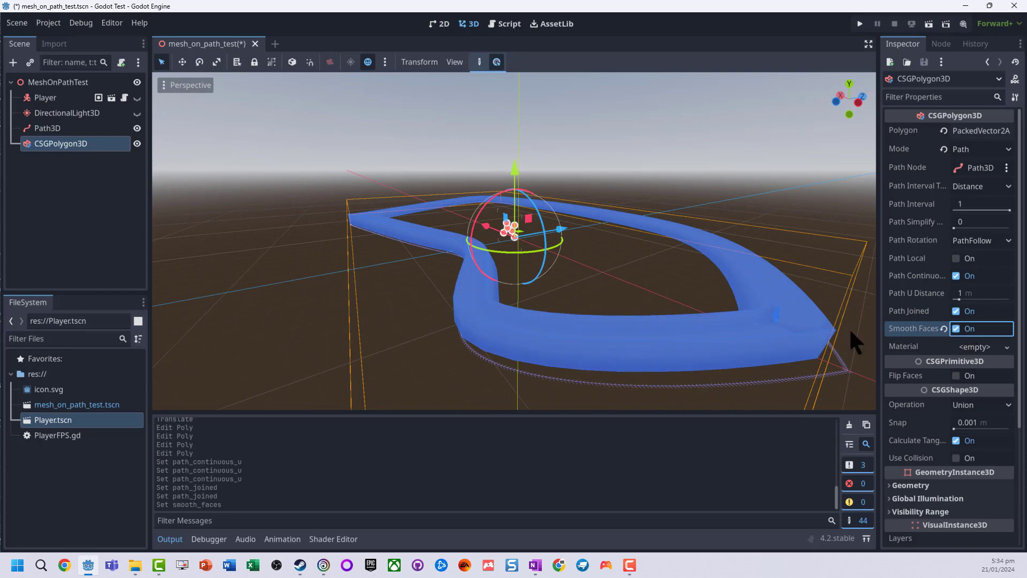
{"action": "middle_click_drag", "start_coordinate": [773, 339], "coordinate": [725, 327]}
{"action": "left_click", "coordinate": [957, 328]}
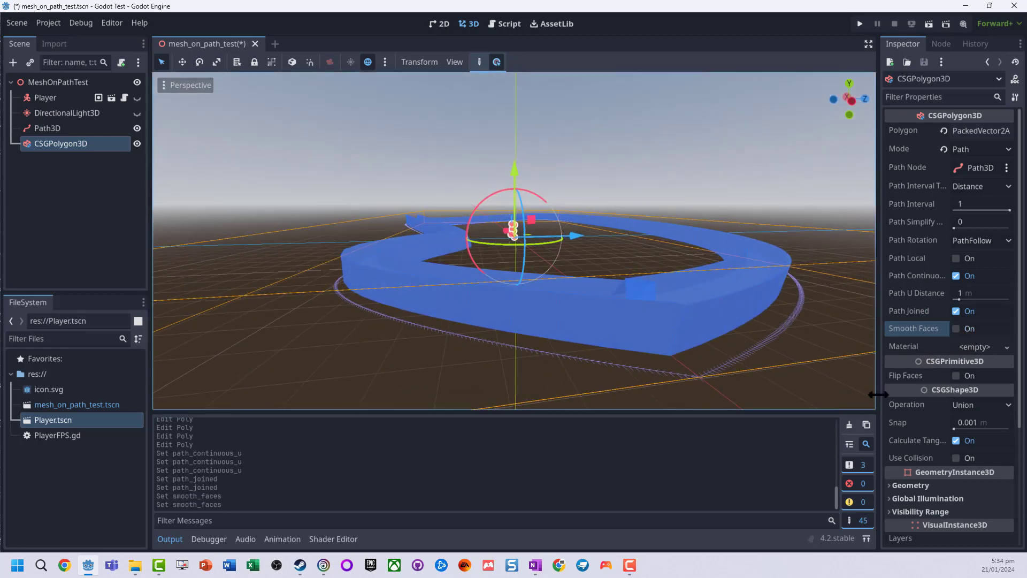
{"action": "scroll", "coordinate": [513, 241], "scroll_direction": "down", "scroll_amount": 3}
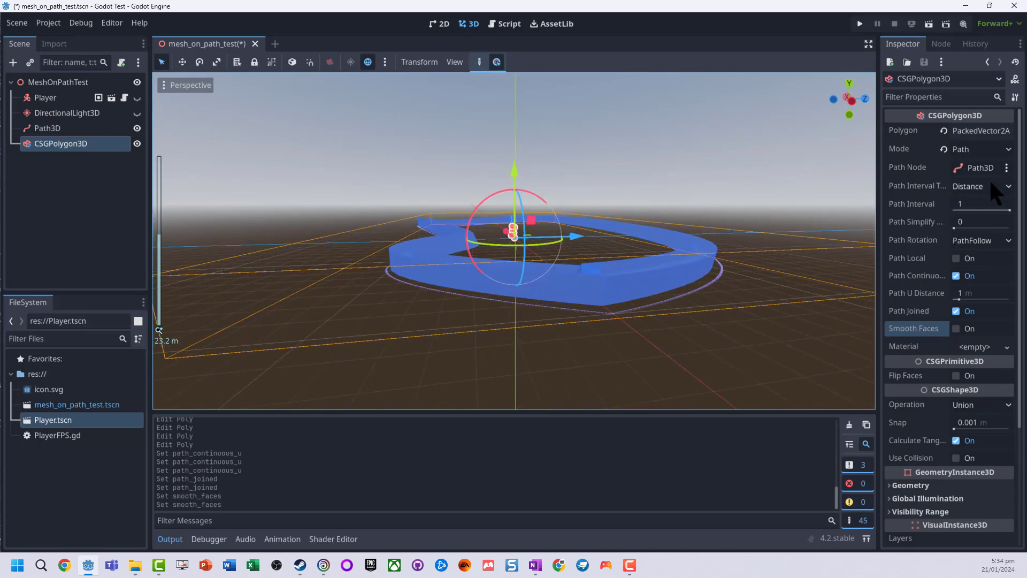
{"action": "middle_click_drag", "start_coordinate": [524, 257], "coordinate": [525, 284]}
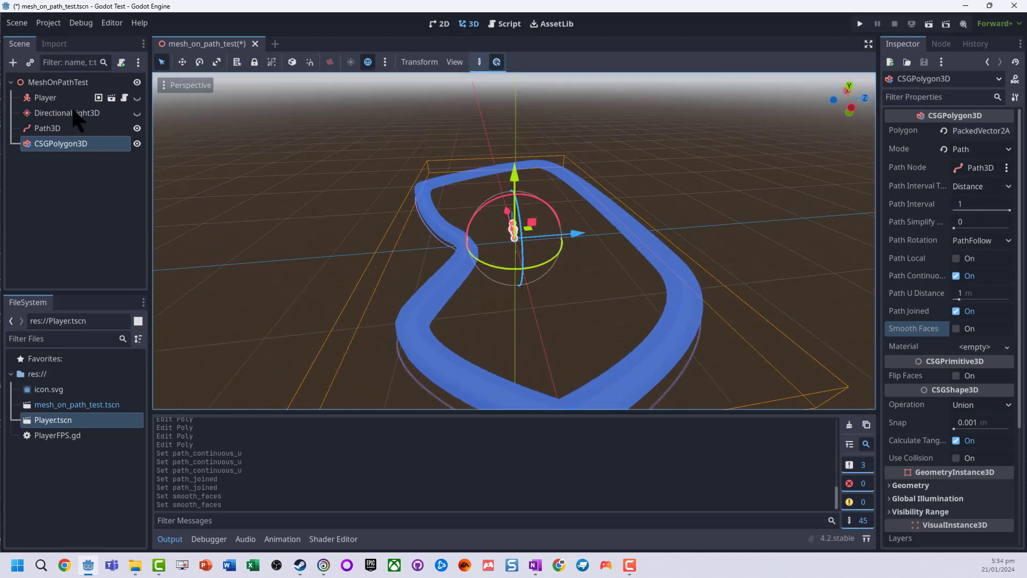
Make DirectionalLight3D visible to light the track, then select Path3D
{"action": "left_click", "coordinate": [137, 112]}
{"action": "middle_click_drag", "start_coordinate": [514, 287], "coordinate": [408, 335]}
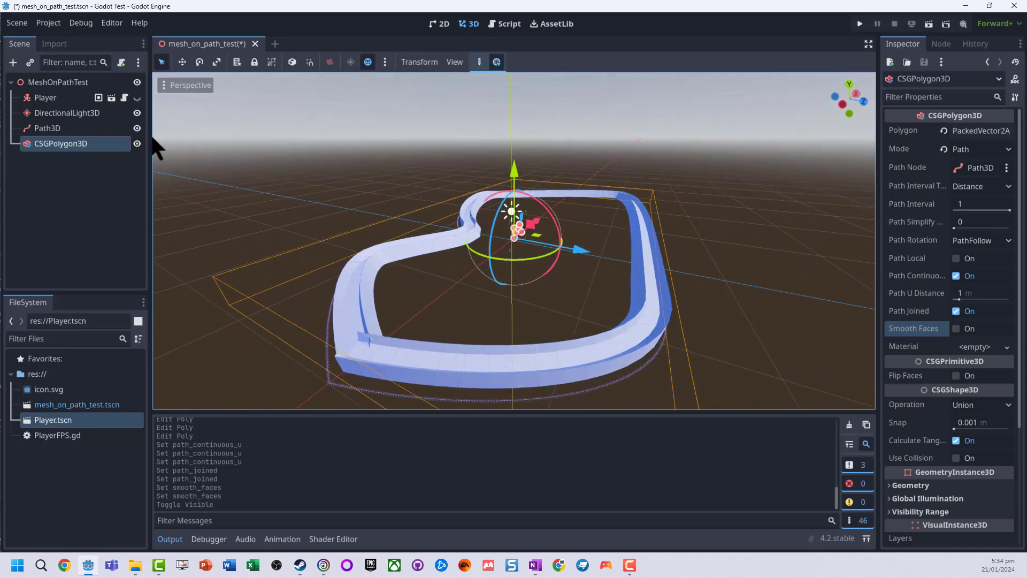
{"action": "left_click", "coordinate": [47, 129]}
Hide the CSGPolygon3D track and pull out curve point 0's Out handle
{"action": "left_click", "coordinate": [137, 143]}
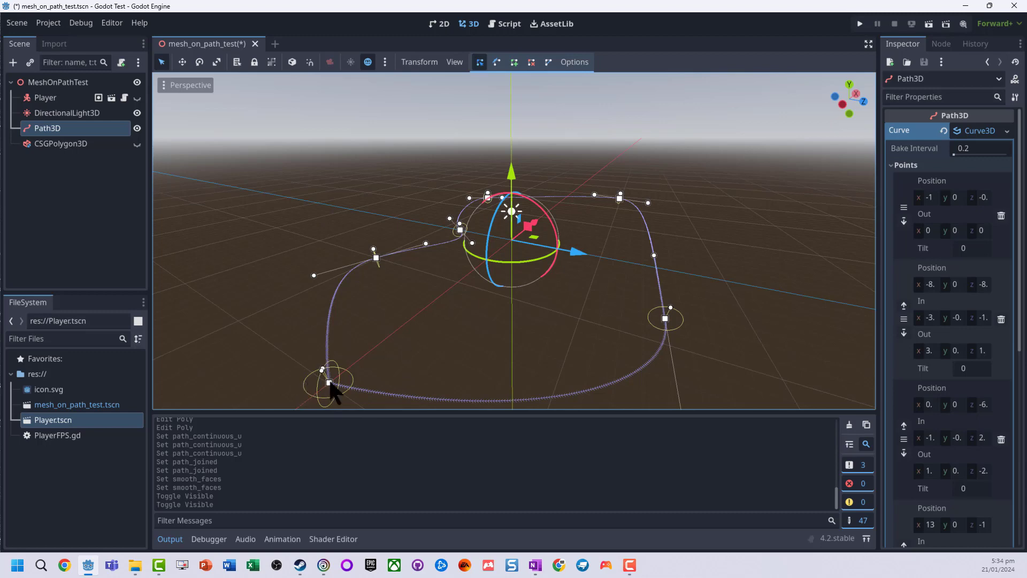
{"action": "scroll", "coordinate": [328, 378], "scroll_direction": "down", "scroll_amount": 5}
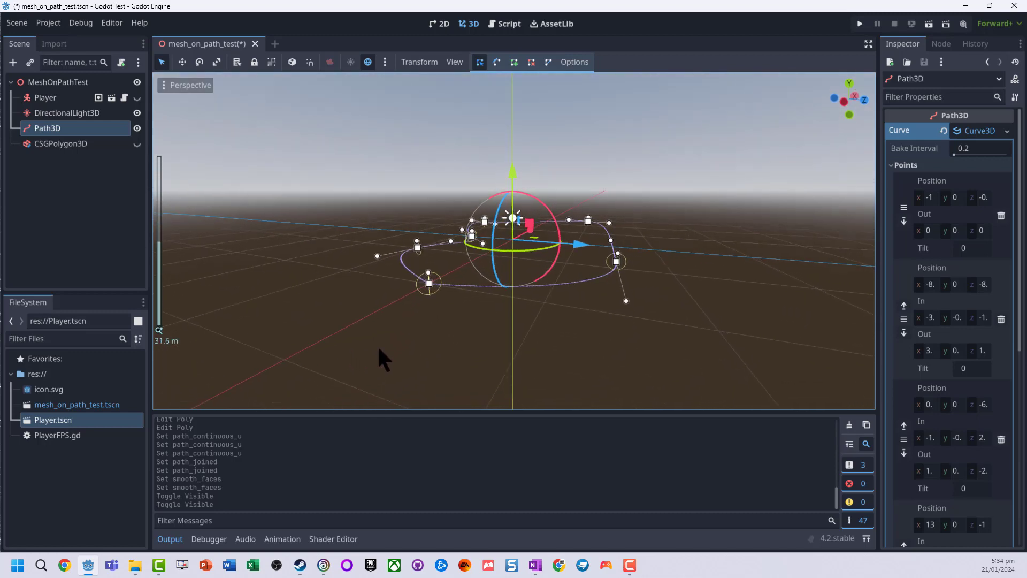
{"action": "left_click_drag", "start_coordinate": [429, 285], "coordinate": [396, 298], "text": "shift"}
{"action": "scroll", "coordinate": [437, 315], "scroll_direction": "up", "scroll_amount": 2}
Re-show the track, toggle Path Joined on CSGPolygon3D, inspect it, then hide it again
{"action": "left_click", "coordinate": [137, 143]}
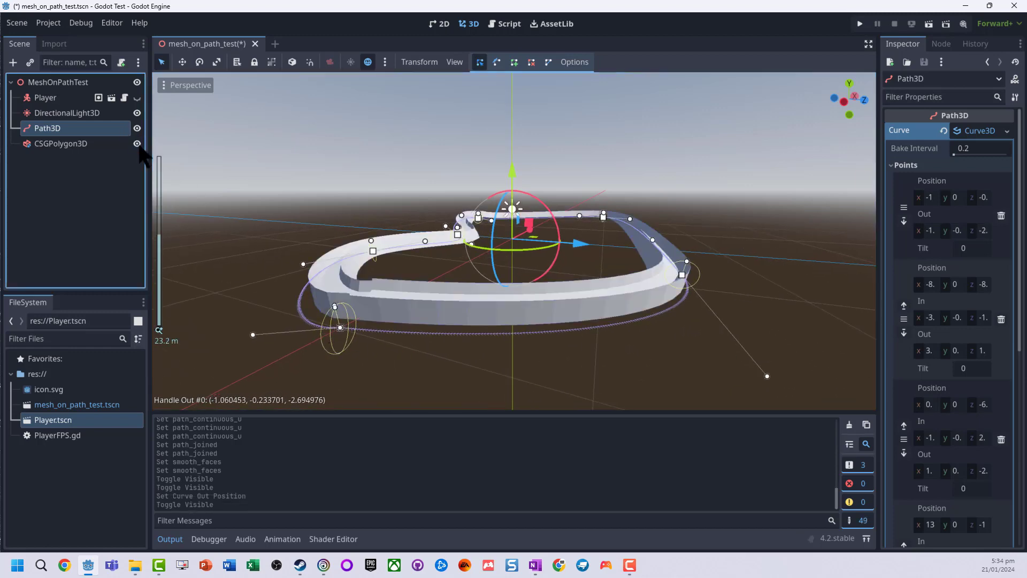
{"action": "middle_click_drag", "start_coordinate": [250, 266], "coordinate": [452, 315]}
{"action": "left_click", "coordinate": [113, 144]}
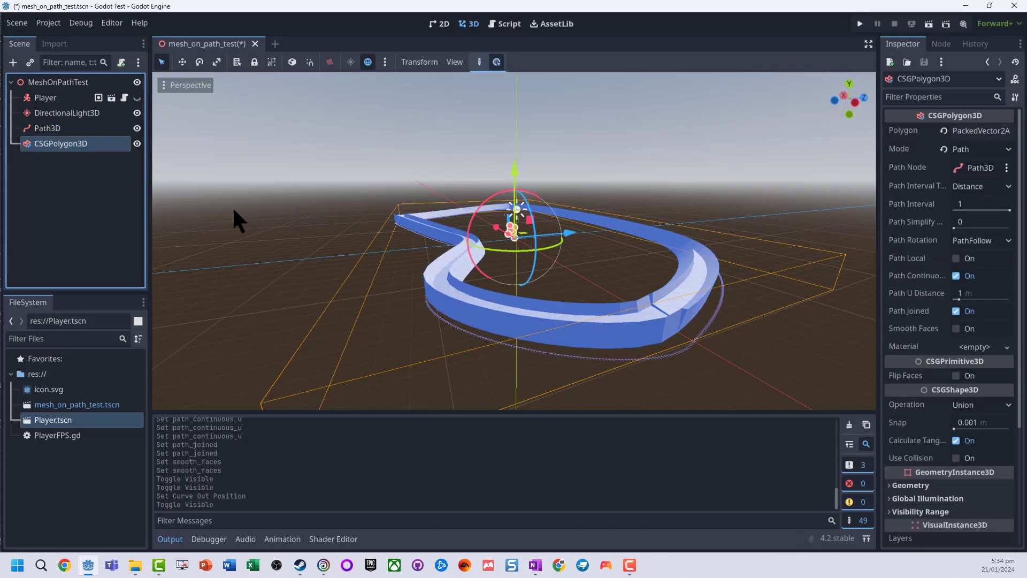
{"action": "left_click", "coordinate": [957, 311]}
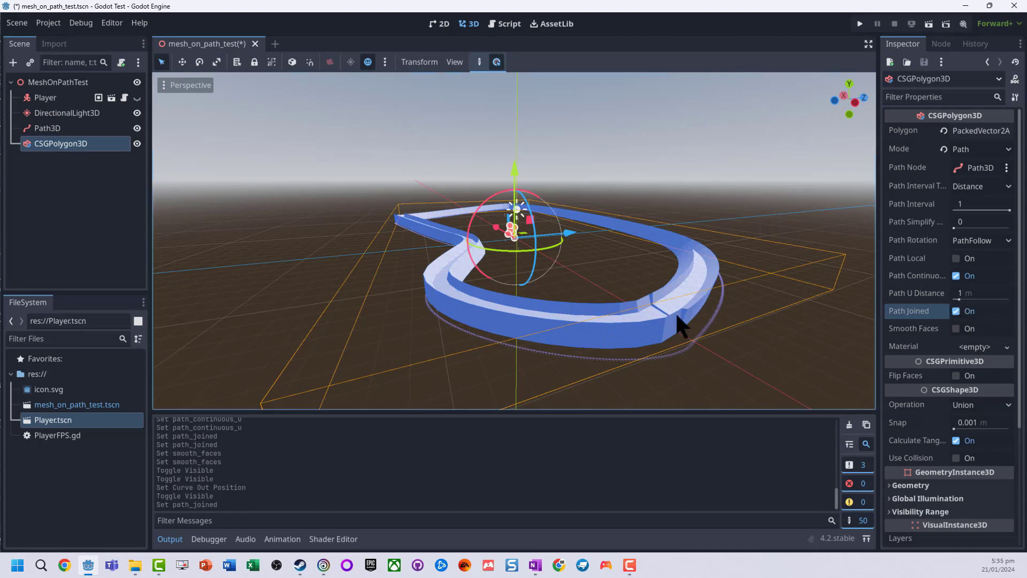
{"action": "scroll", "coordinate": [681, 297], "scroll_direction": "down", "scroll_amount": 2}
{"action": "scroll", "coordinate": [681, 297], "scroll_direction": "up", "scroll_amount": 2}
{"action": "middle_click_drag", "start_coordinate": [671, 321], "coordinate": [642, 313]}
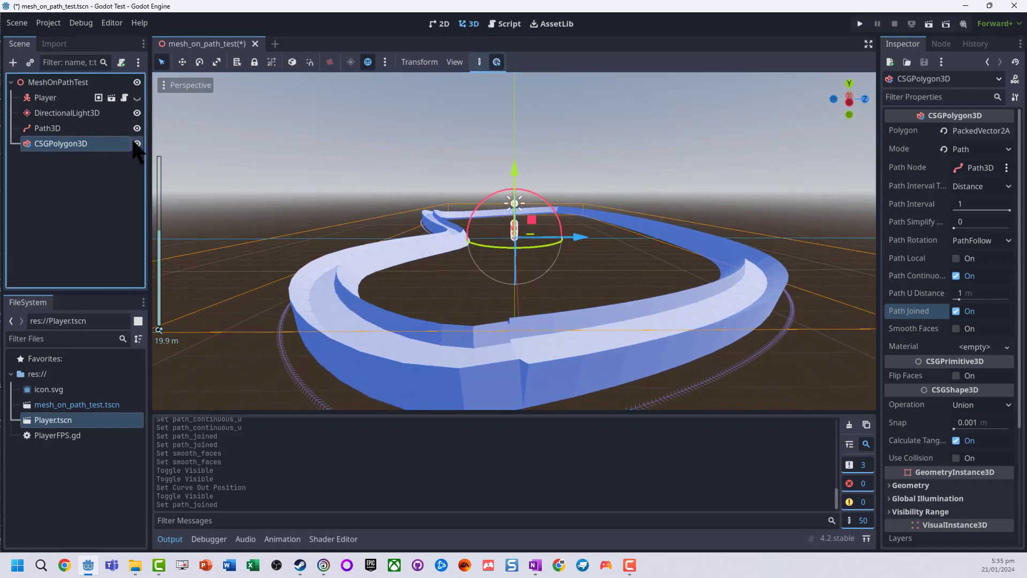
{"action": "left_click", "coordinate": [137, 143]}
Add a control point to the Path3D curve, then delete and restore a left-loop point
{"action": "left_click", "coordinate": [81, 127]}
{"action": "middle_click_drag", "start_coordinate": [270, 236], "coordinate": [500, 348]}
{"action": "scroll", "coordinate": [502, 351], "scroll_direction": "down", "scroll_amount": 3}
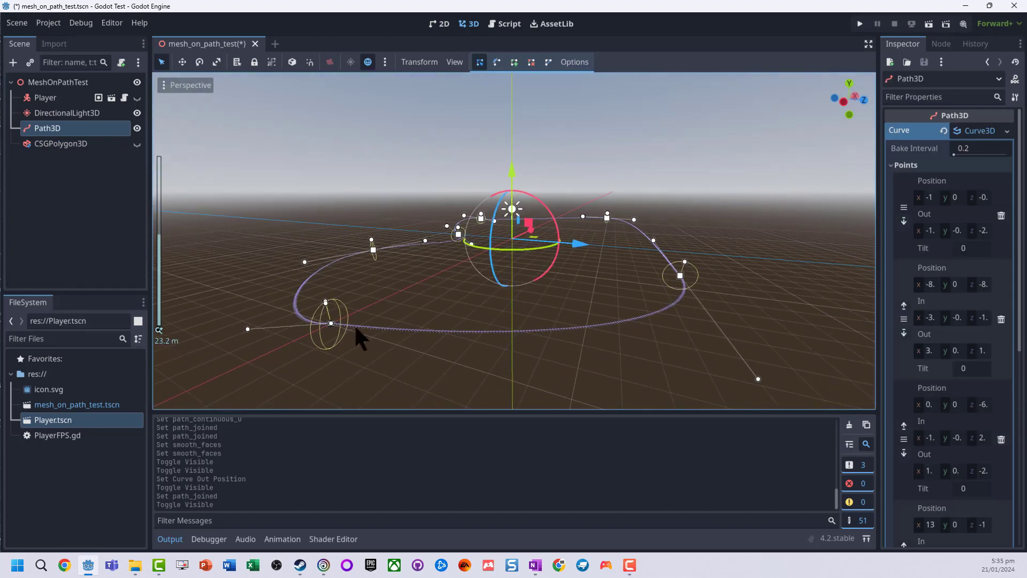
{"action": "left_click", "coordinate": [411, 329], "text": "ctrl"}
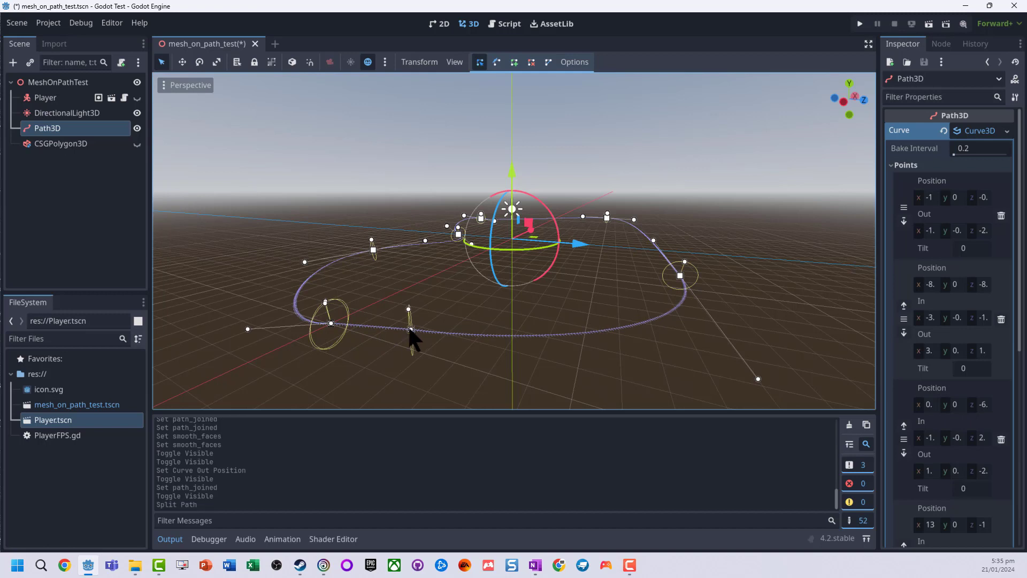
{"action": "right_click", "coordinate": [332, 324]}
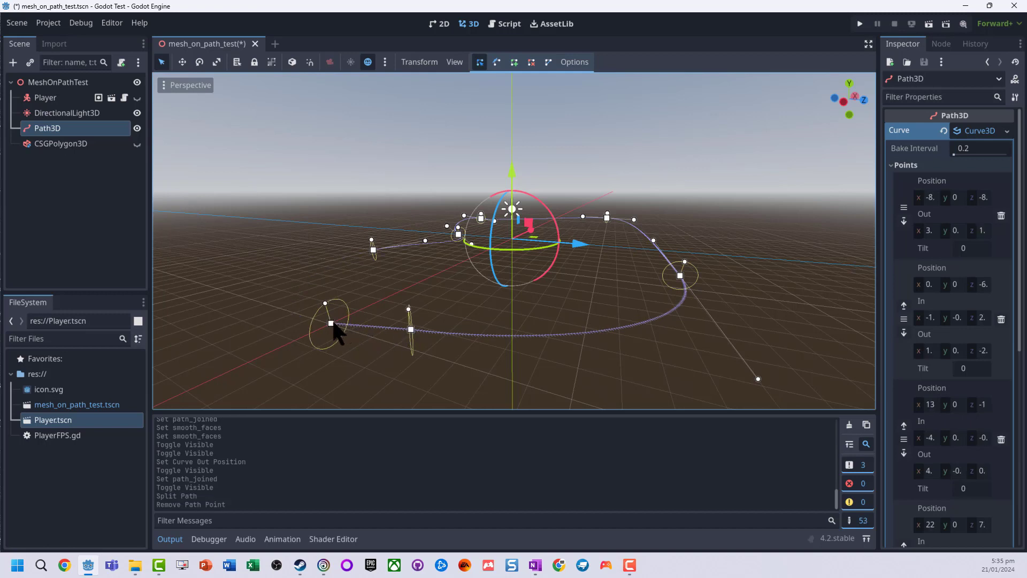
{"action": "key", "text": "ctrl+z"}
{"action": "scroll", "coordinate": [254, 374], "scroll_direction": "up", "scroll_amount": 3}
{"action": "scroll", "coordinate": [254, 374], "scroll_direction": "down", "scroll_amount": 3}
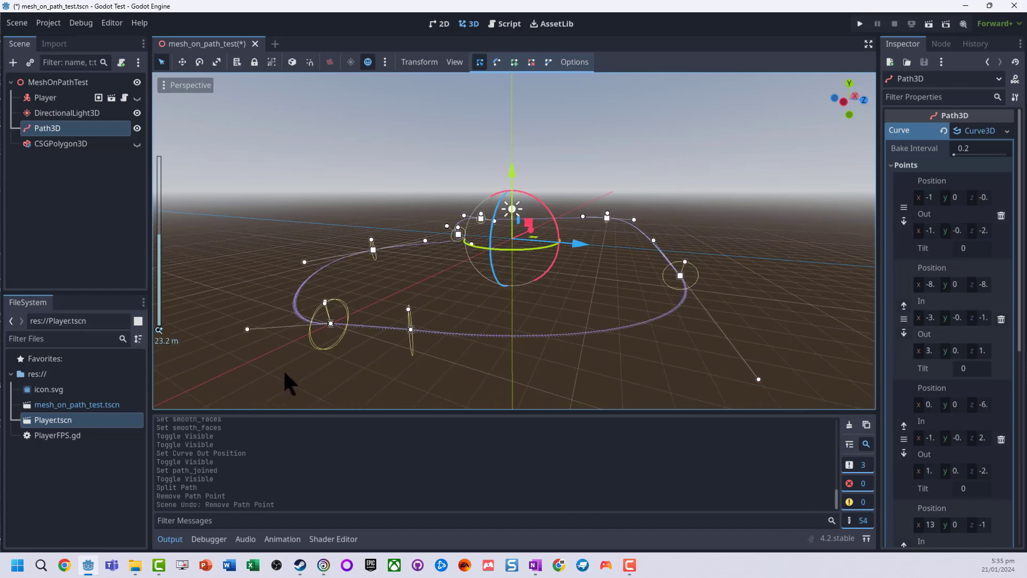
Delete two left-loop points, add a new end point, and undo the repositioning edits
{"action": "right_click", "coordinate": [333, 323]}
{"action": "right_click", "coordinate": [331, 323]}
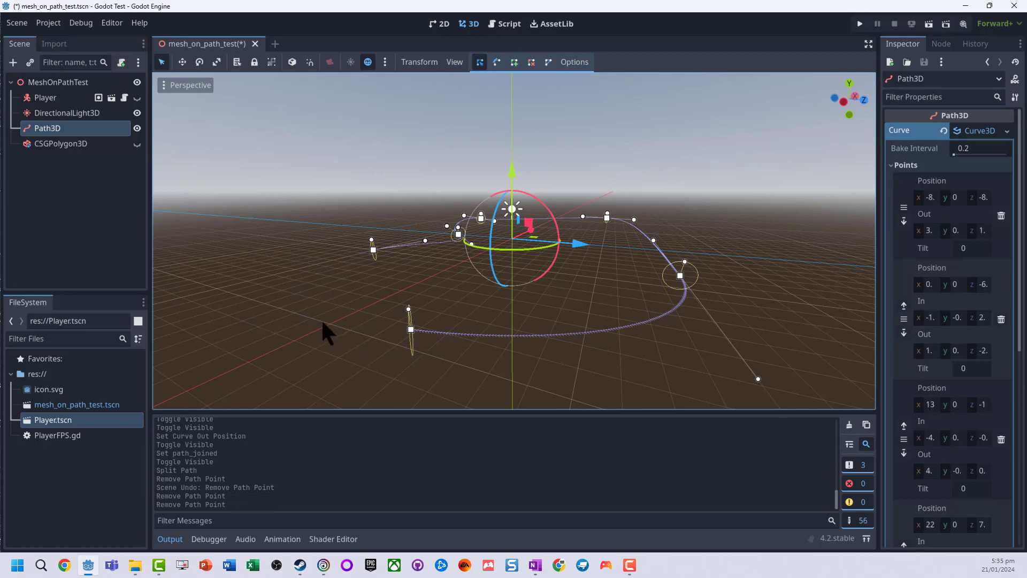
{"action": "left_click", "coordinate": [330, 332], "text": "ctrl"}
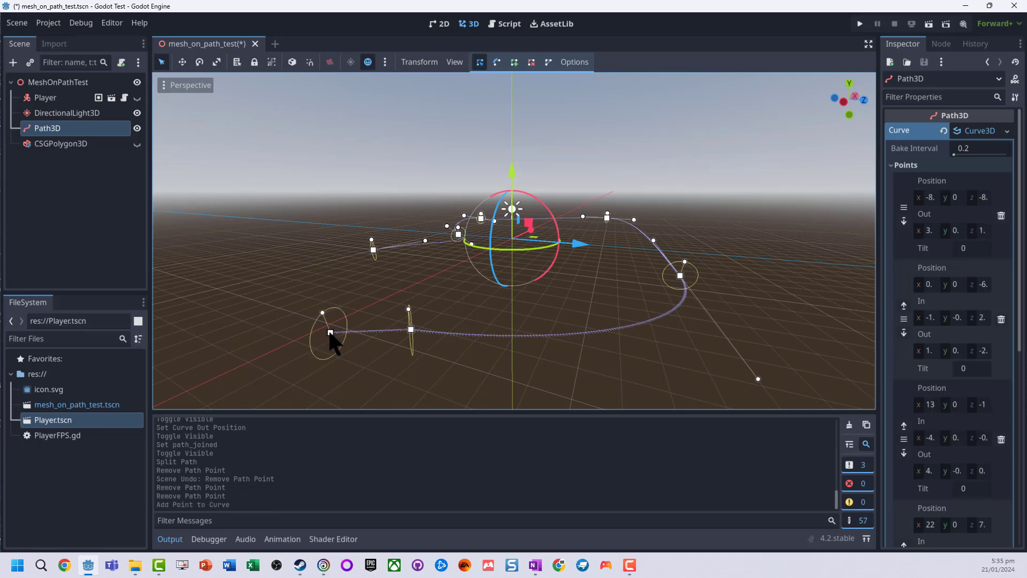
{"action": "left_click", "coordinate": [373, 250]}
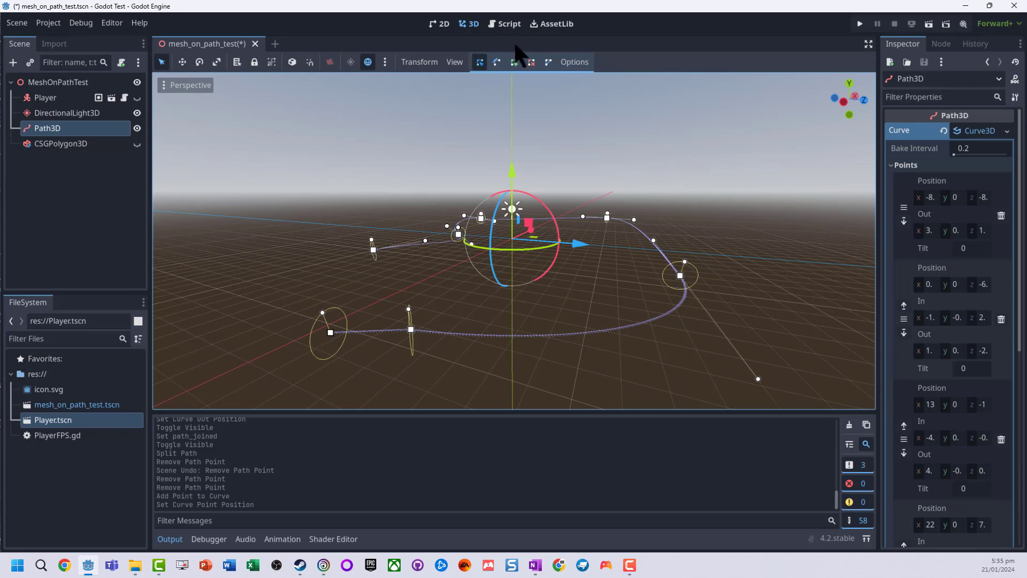
{"action": "key", "text": "ctrl+z"}
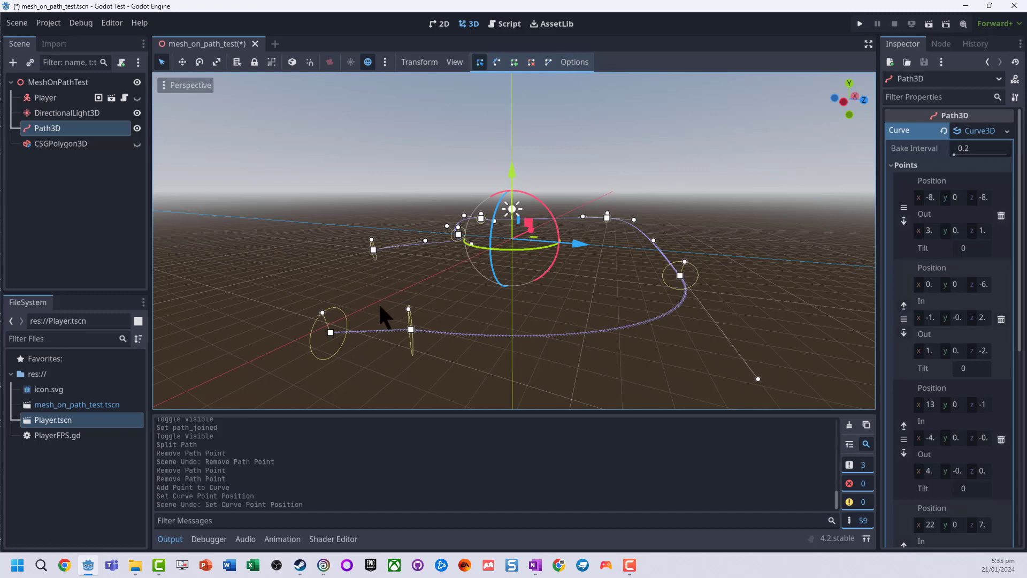
{"action": "left_click", "coordinate": [339, 278]}
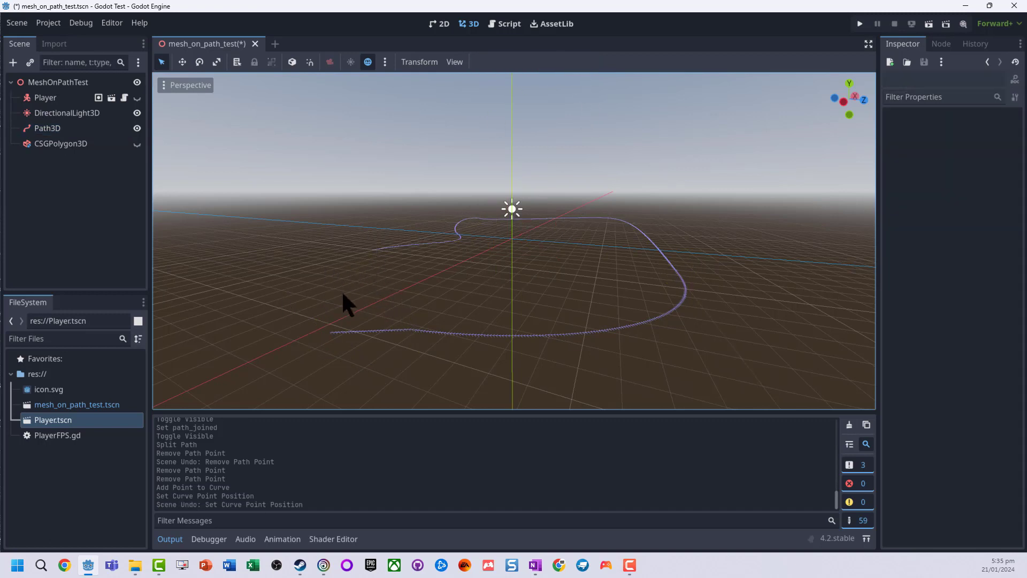
{"action": "key", "text": "ctrl+z"}
{"action": "key", "text": "ctrl+z"}
{"action": "key", "text": "ctrl+z"}
Move the curve's first point left and close the Path3D curve into a loop
{"action": "middle_click_drag", "start_coordinate": [355, 309], "coordinate": [645, 341]}
{"action": "left_click", "coordinate": [631, 330]}
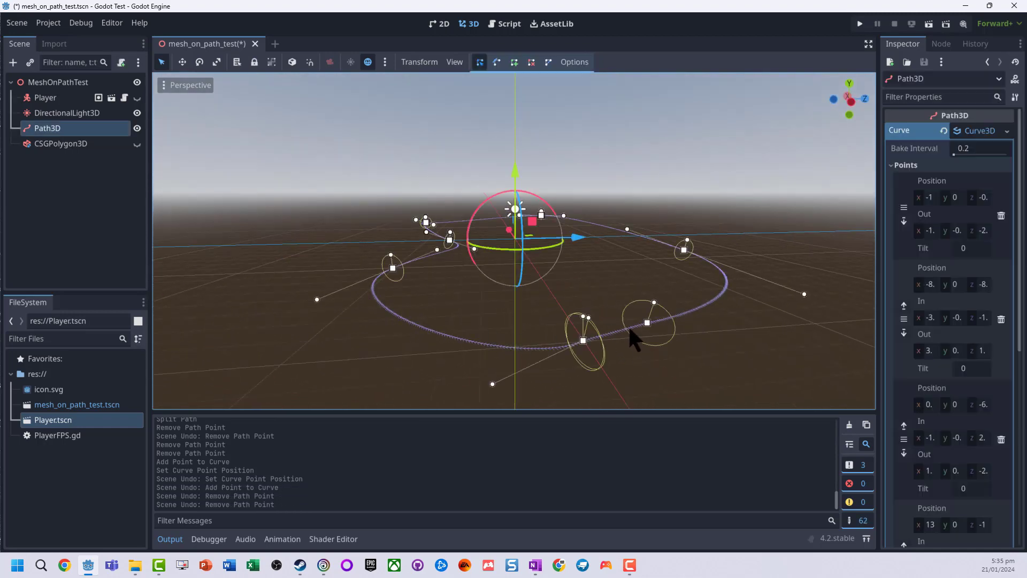
{"action": "left_click_drag", "start_coordinate": [585, 346], "coordinate": [469, 371]}
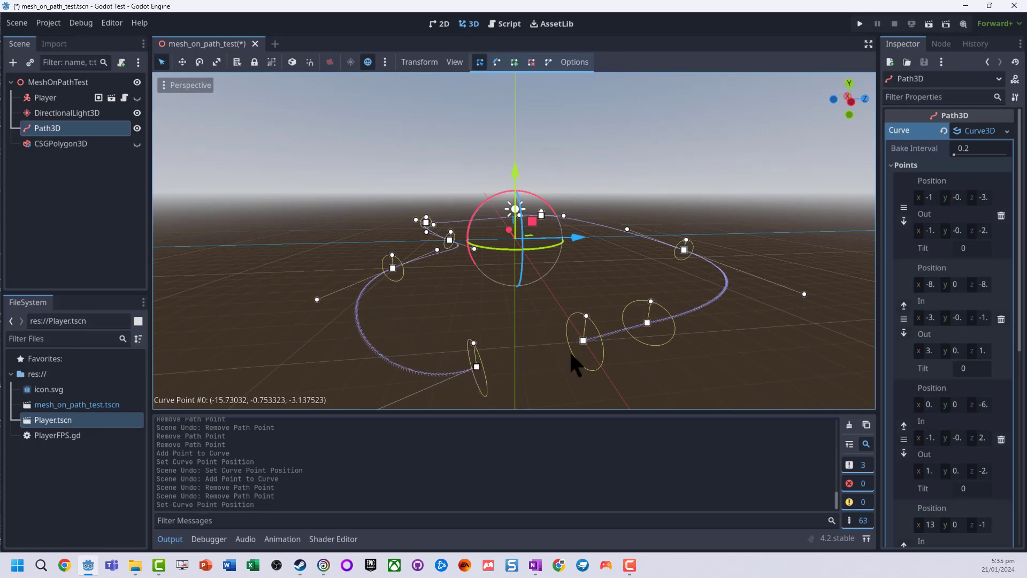
{"action": "left_click", "coordinate": [549, 62]}
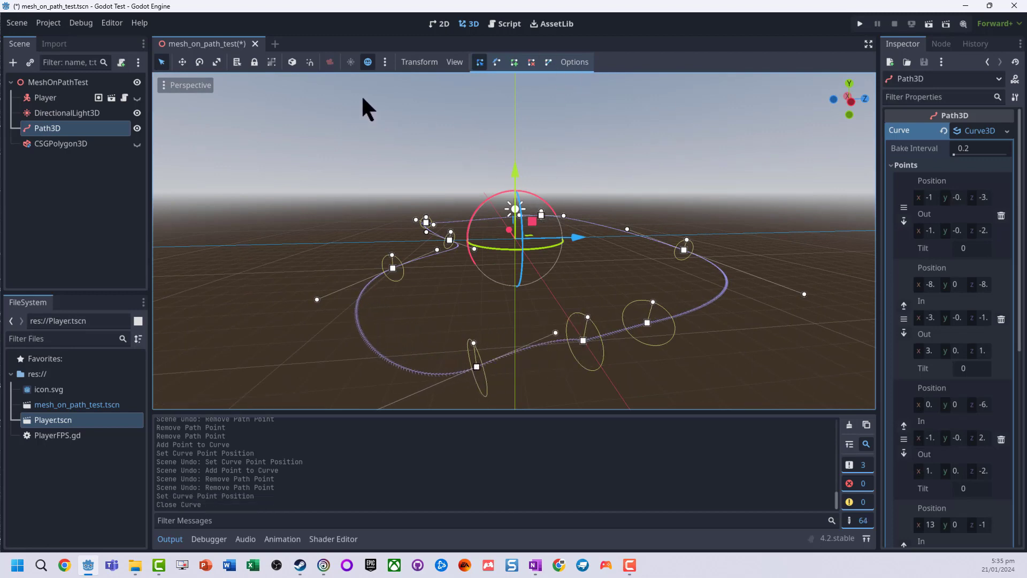
Show the CSGPolygon3D track, raise a curve point, and tilt it to bank the track
{"action": "left_click", "coordinate": [137, 144]}
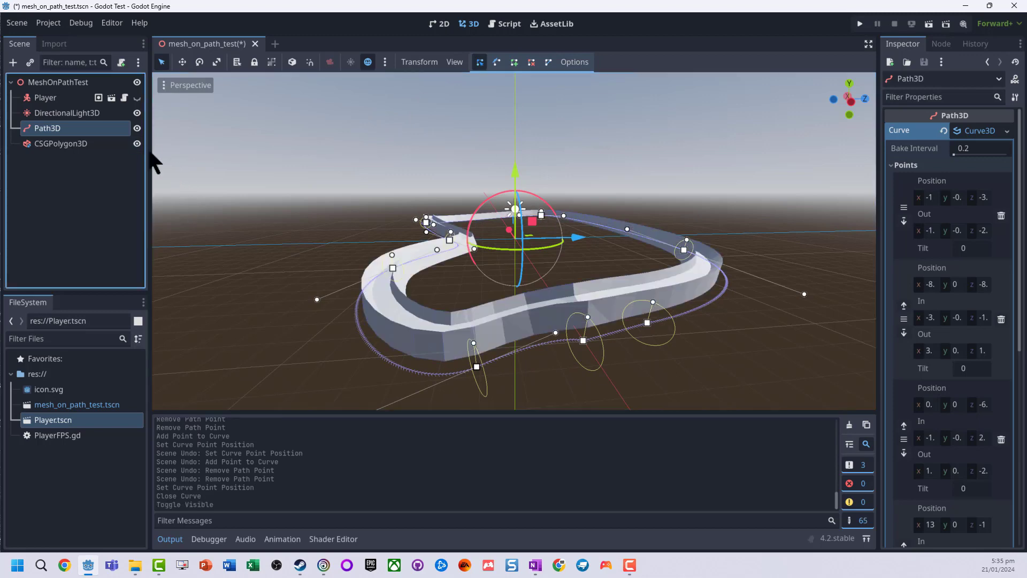
{"action": "middle_click_drag", "start_coordinate": [498, 316], "coordinate": [376, 274]}
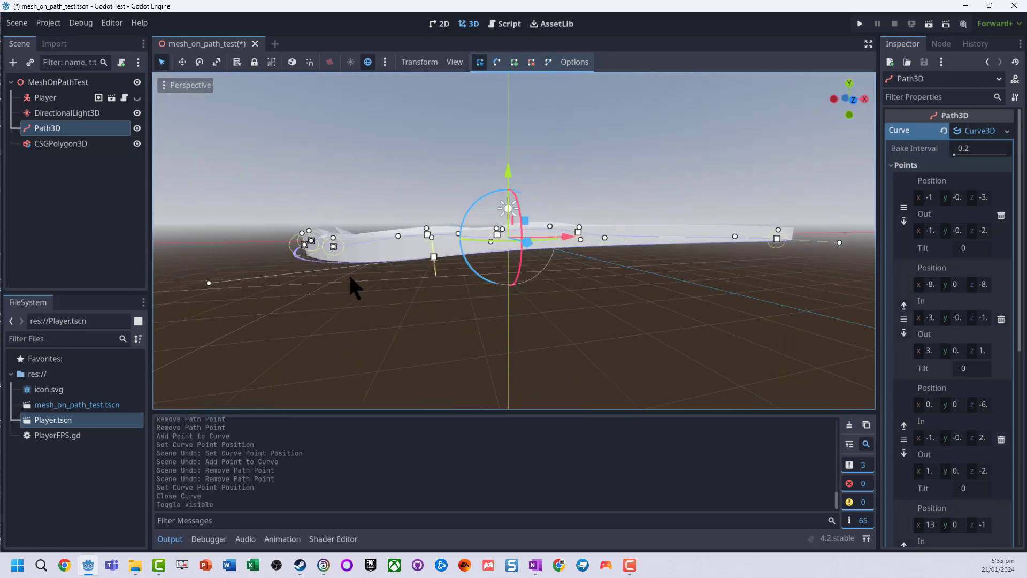
{"action": "middle_click_drag", "start_coordinate": [350, 279], "coordinate": [370, 293]}
{"action": "mouse_move", "coordinate": [416, 293]}
{"action": "left_mouse_down"}
{"action": "mouse_move", "coordinate": [410, 260]}
{"action": "mouse_move", "coordinate": [411, 292]}
{"action": "mouse_move", "coordinate": [417, 266]}
{"action": "mouse_move", "coordinate": [421, 276]}
{"action": "left_mouse_up"}
{"action": "middle_click_drag", "start_coordinate": [421, 276], "coordinate": [592, 268]}
Try moving the whole Path3D with G, then undo the move
{"action": "left_click", "coordinate": [726, 383]}
{"action": "key", "text": "g"}
{"action": "left_click", "coordinate": [723, 355]}
{"action": "key", "text": "ctrl+z"}
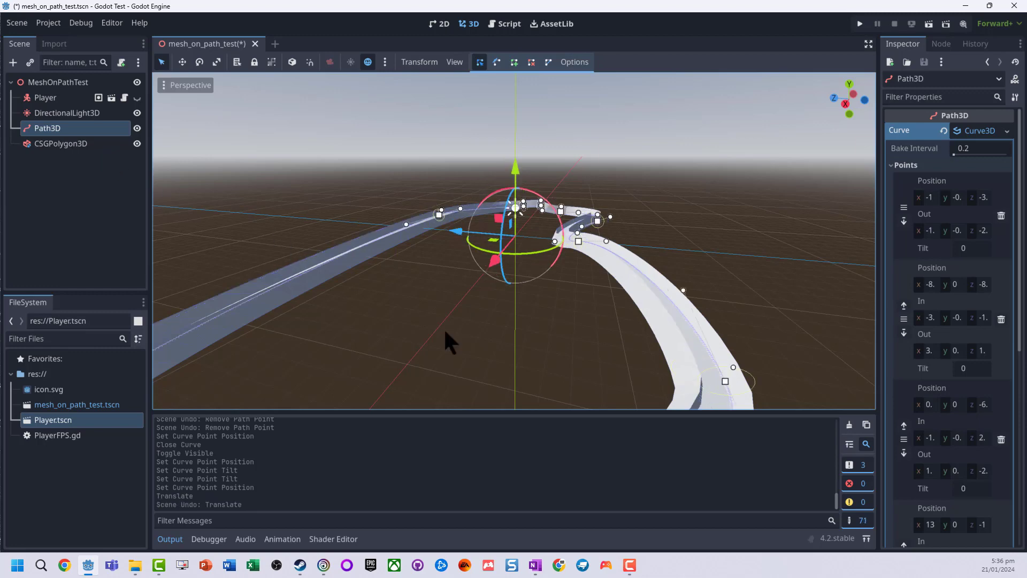
Tilt further curve points, banking point #1 to 0.469, and inspect the twisted track
{"action": "mouse_move", "coordinate": [732, 366]}
{"action": "left_mouse_down"}
{"action": "mouse_move", "coordinate": [737, 372]}
{"action": "mouse_move", "coordinate": [714, 373]}
{"action": "mouse_move", "coordinate": [720, 368]}
{"action": "left_mouse_up"}
{"action": "middle_click_drag", "start_coordinate": [721, 368], "coordinate": [512, 364]}
{"action": "mouse_move", "coordinate": [501, 346]}
{"action": "left_mouse_down"}
{"action": "mouse_move", "coordinate": [518, 349]}
{"action": "mouse_move", "coordinate": [489, 349]}
{"action": "mouse_move", "coordinate": [506, 351]}
{"action": "left_mouse_up"}
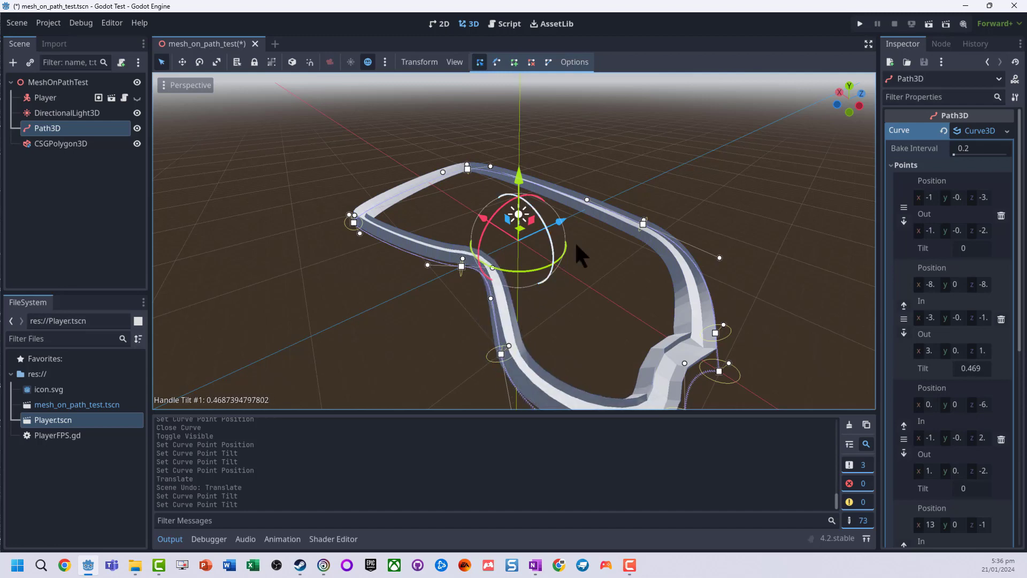
{"action": "middle_click_drag", "start_coordinate": [588, 254], "coordinate": [573, 287]}
{"action": "scroll", "coordinate": [375, 118], "scroll_direction": "up", "scroll_amount": 3}
Unhide the Player, focus on it, and move it along Z to -4.472
{"action": "left_click", "coordinate": [137, 98]}
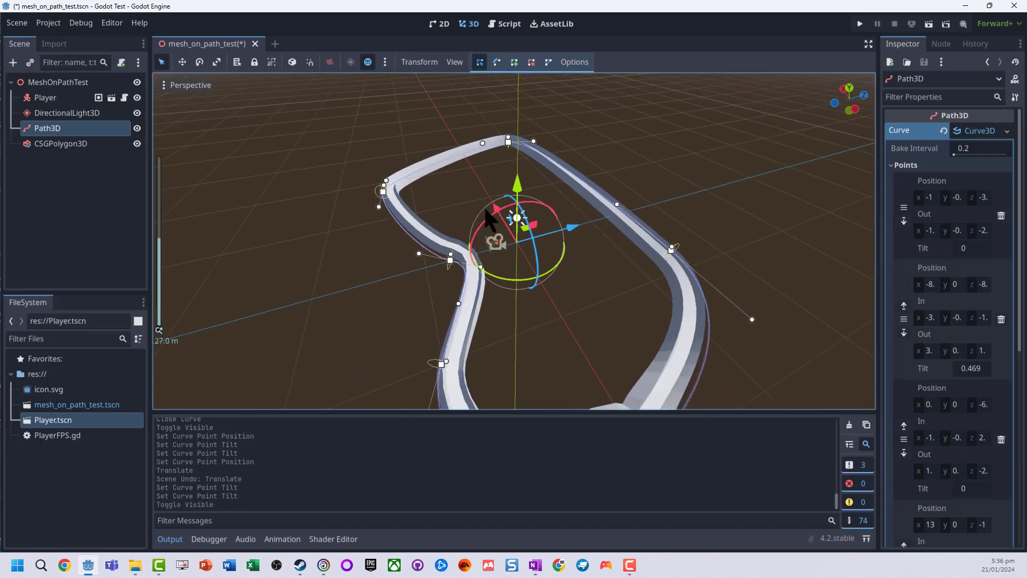
{"action": "double_click", "coordinate": [45, 98]}
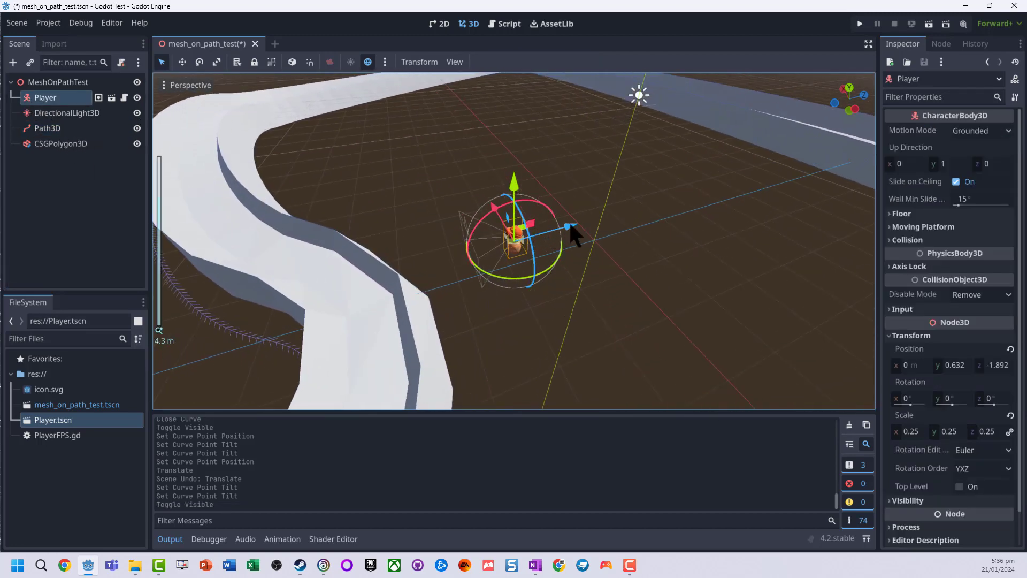
{"action": "left_click_drag", "start_coordinate": [575, 233], "coordinate": [435, 252]}
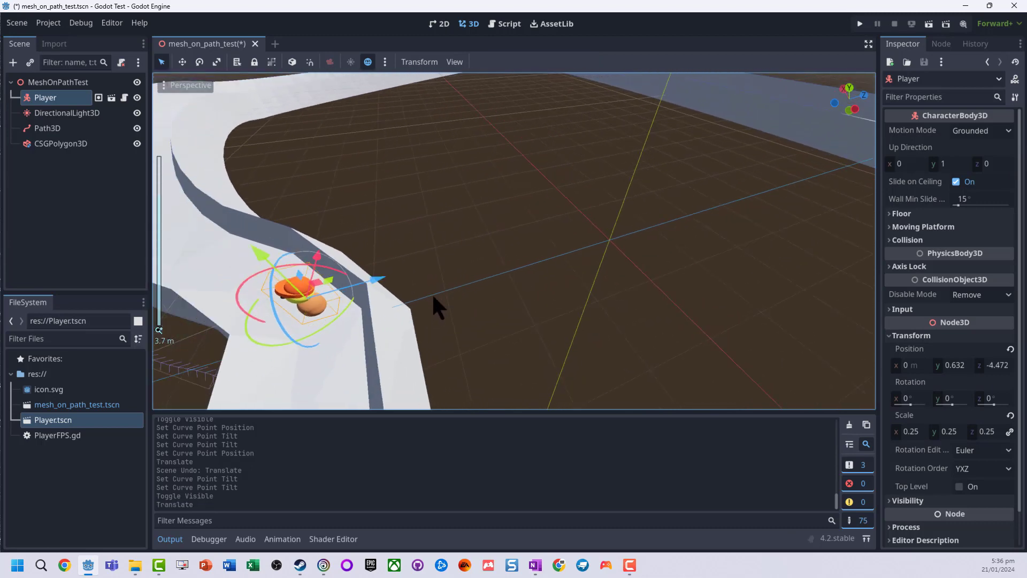
Switch to Top view, save and run the scene with F5, then stop it with F8
{"action": "left_click", "coordinate": [849, 88]}
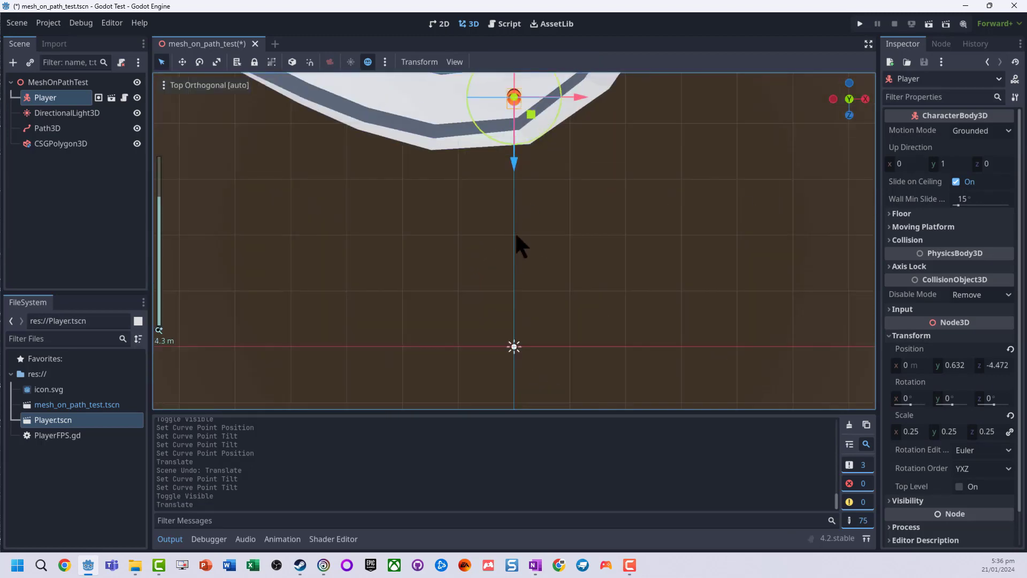
{"action": "key", "text": "F5"}
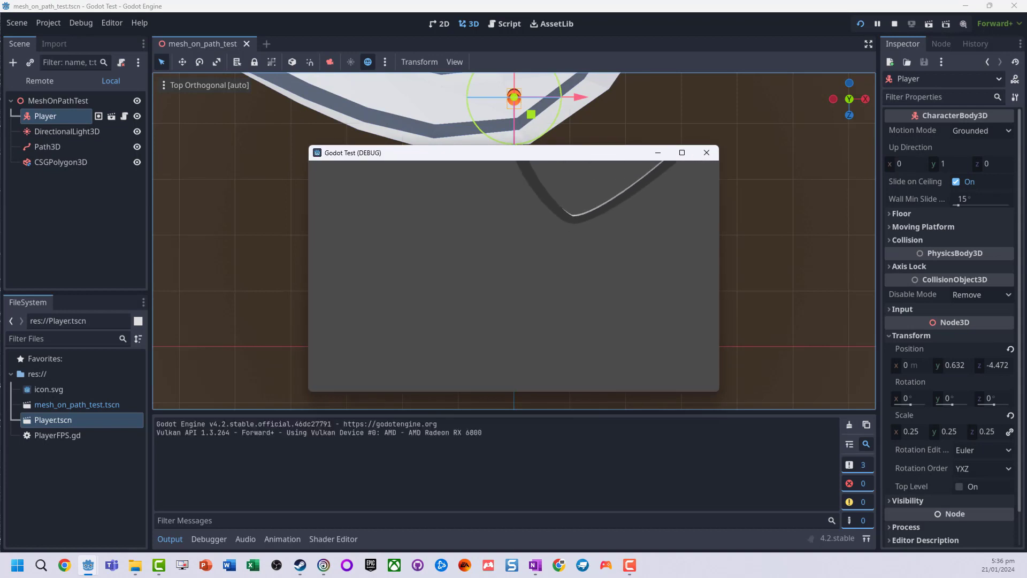
{"action": "key", "text": "F8"}
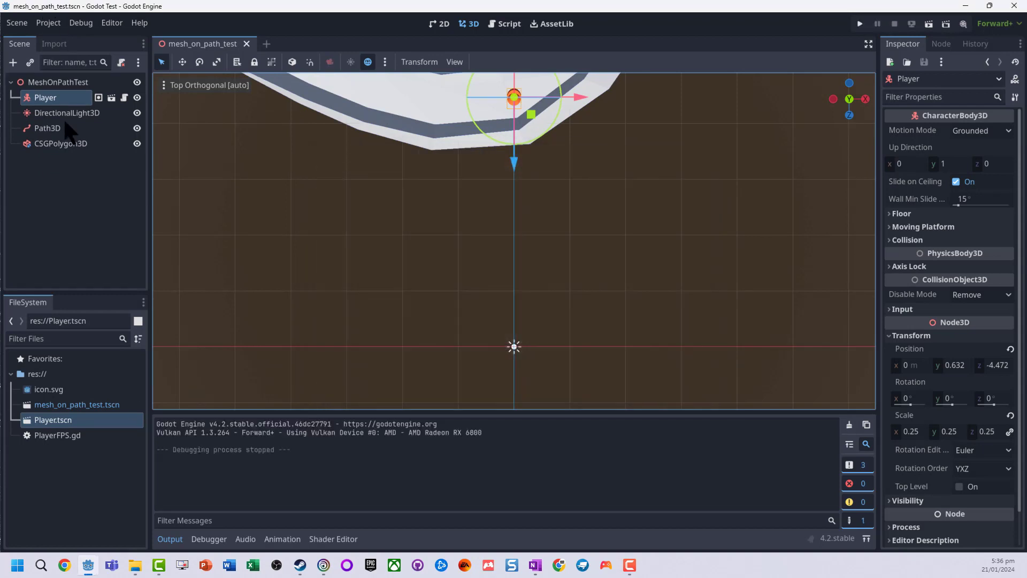
Enable Use Collision on the CSGPolygon3D track and run the project with F5
{"action": "left_click", "coordinate": [61, 144]}
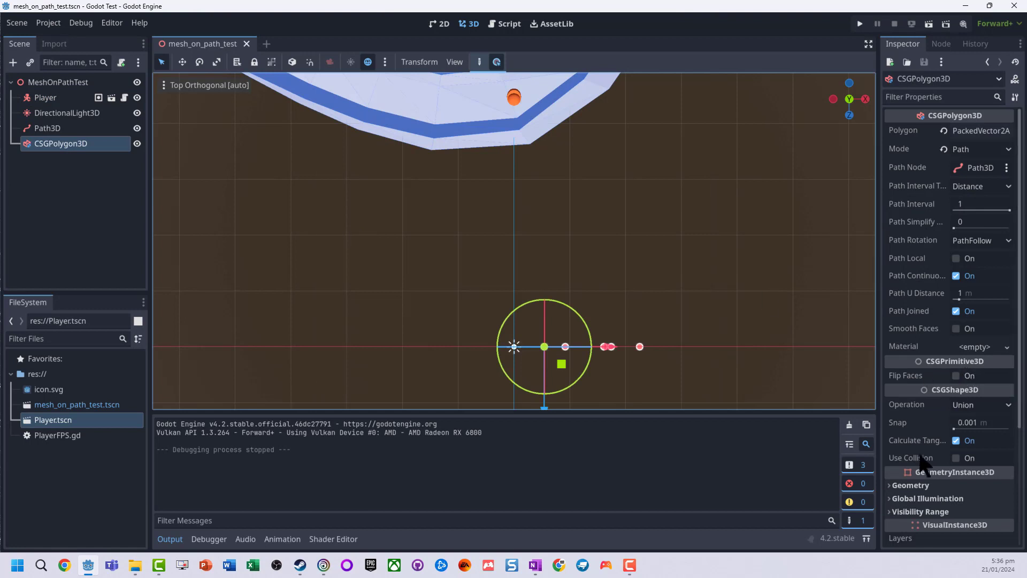
{"action": "left_click", "coordinate": [956, 458]}
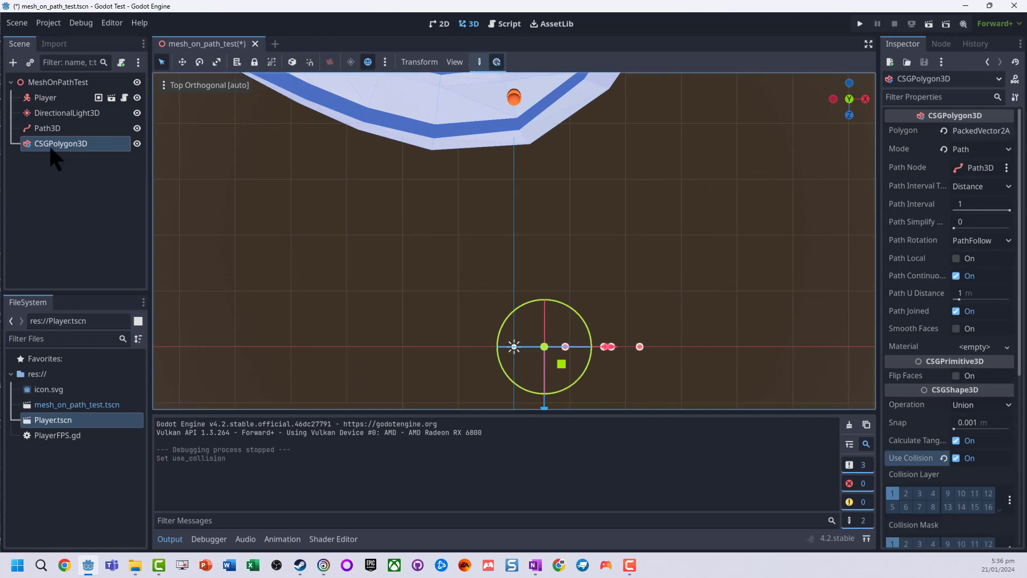
{"action": "key", "text": "F5"}
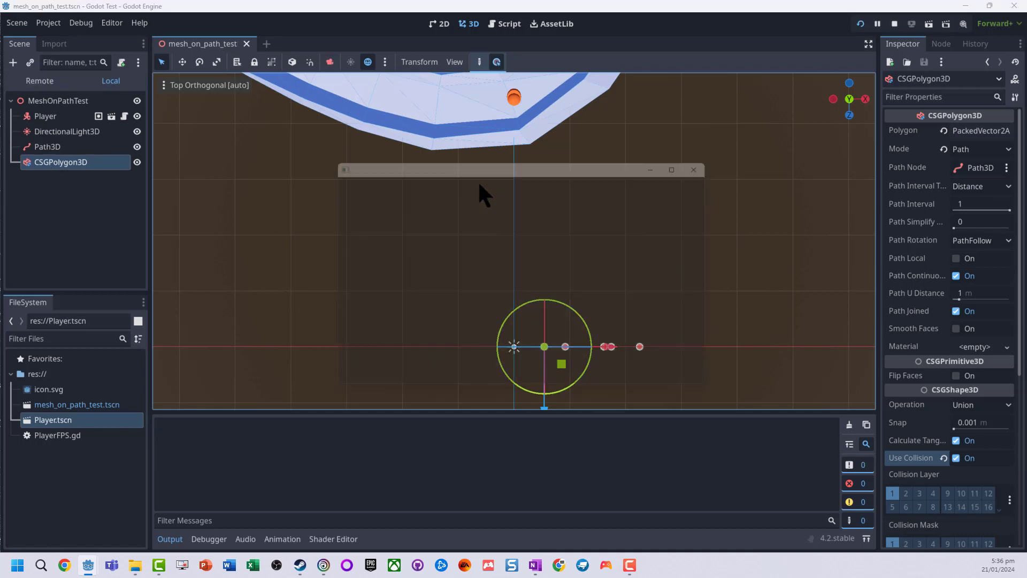